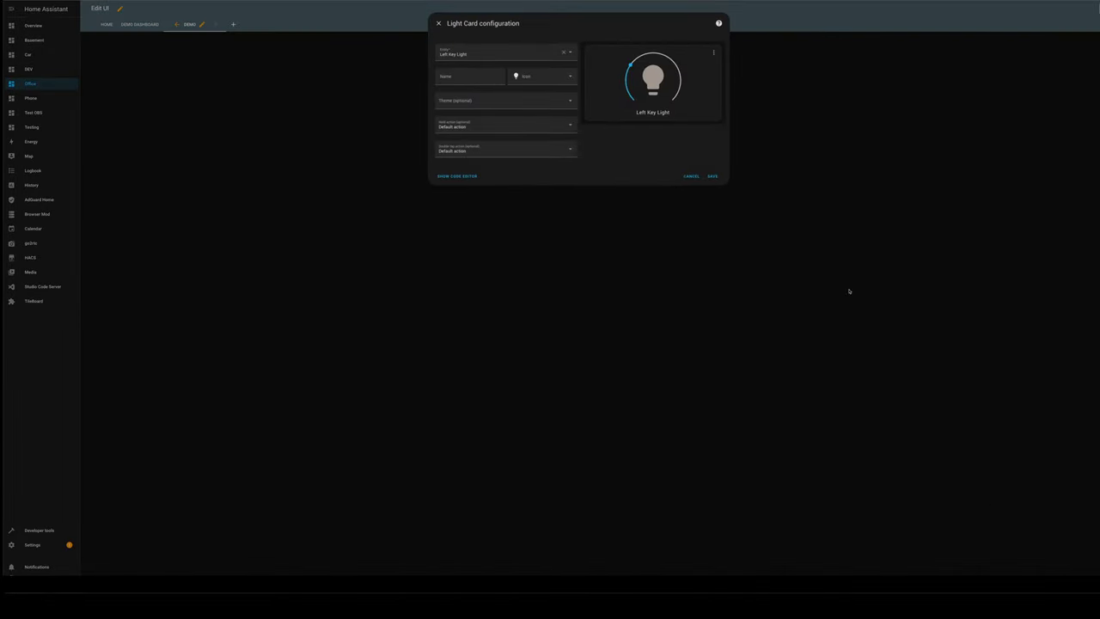
Save the Left Key Light card and the Entities card listing desk sockets 2–4, then start another card.
click(714, 176)
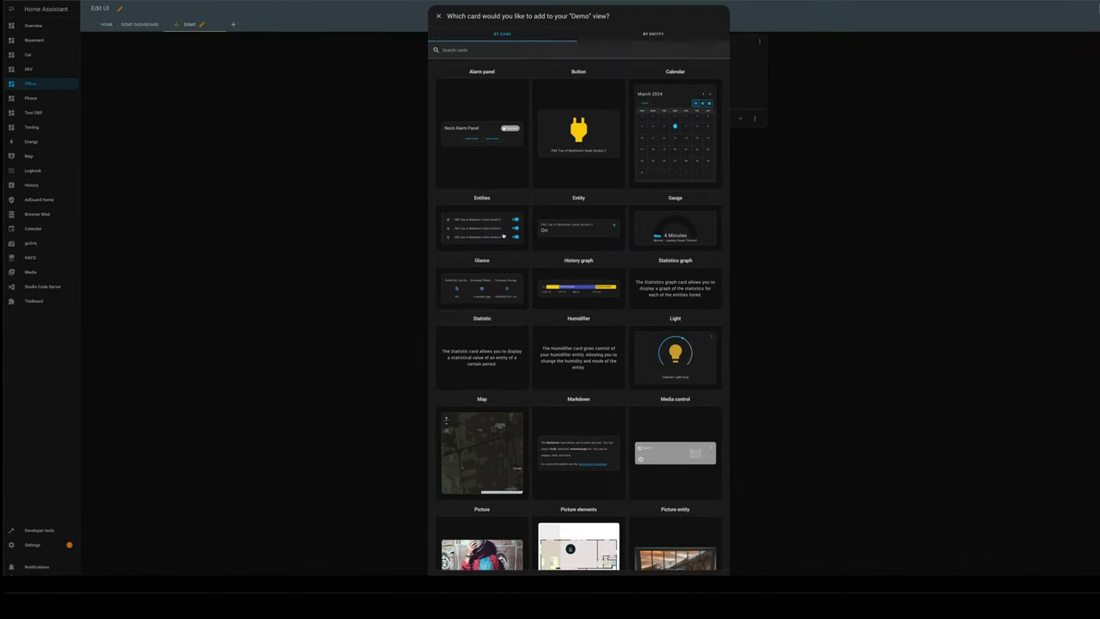
click(504, 235)
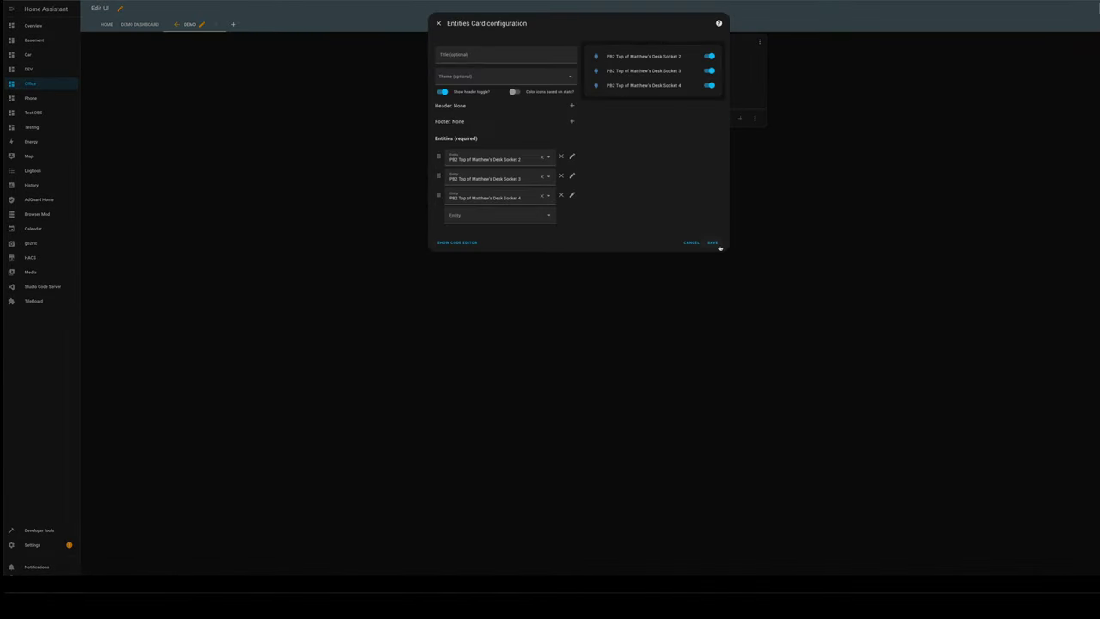
click(714, 245)
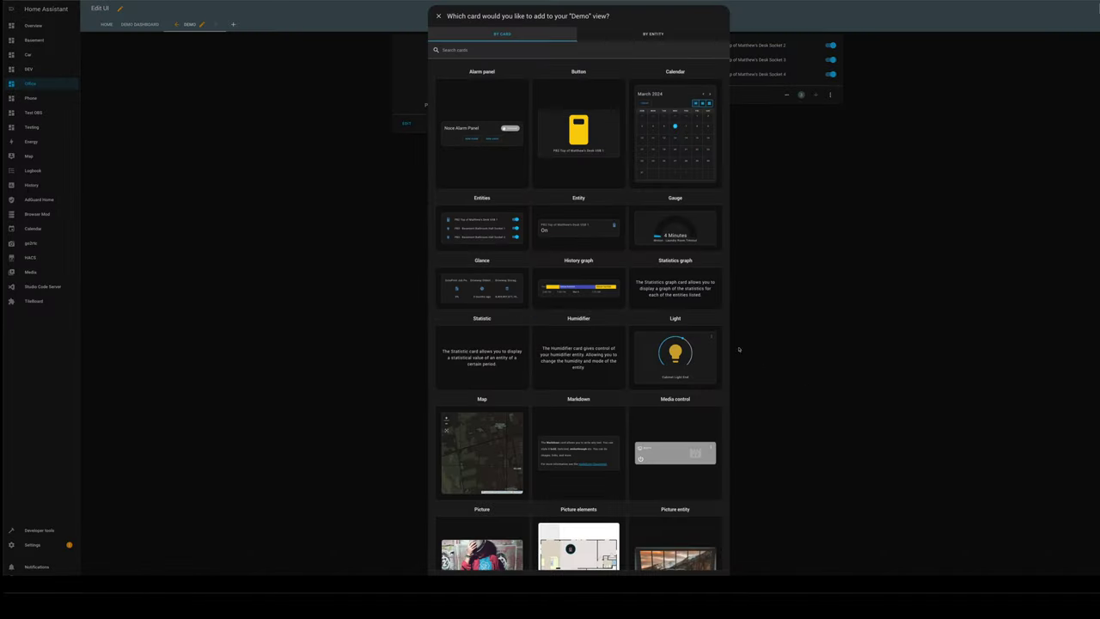
scroll(550, 344, down, 10)
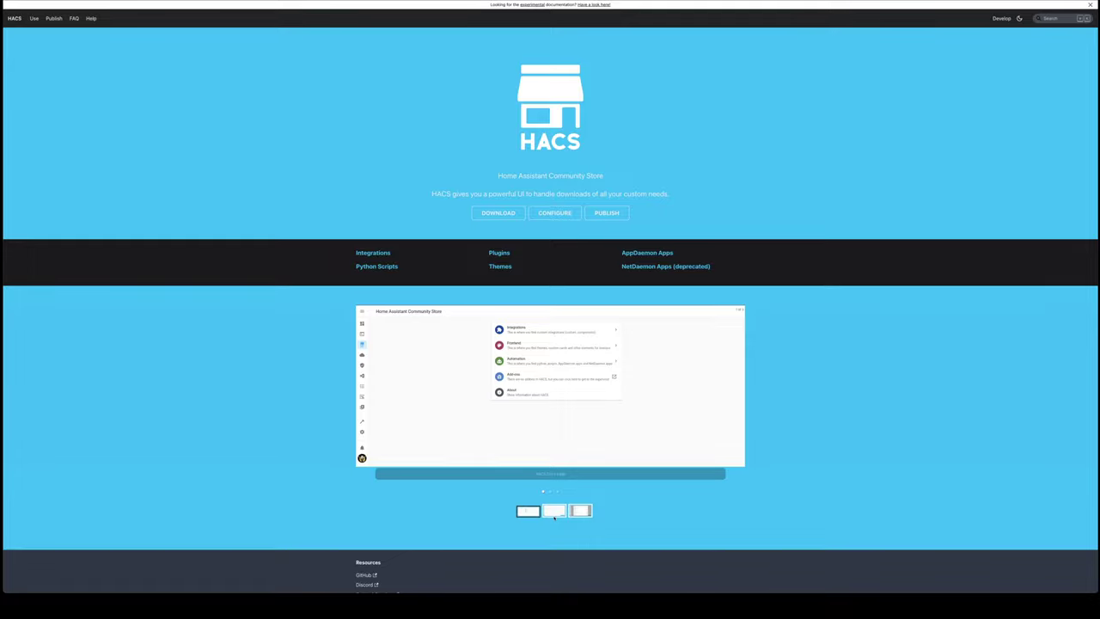
View the HACS screenshot, then search HACS integrations for 'brow' and open browser_mod.
click(554, 512)
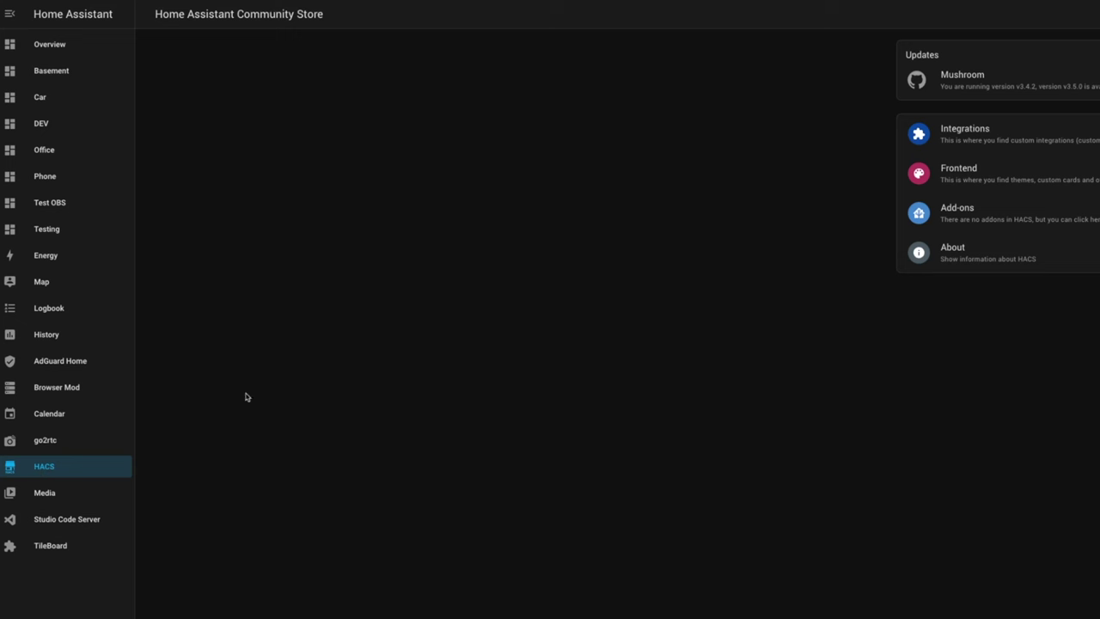
click(1005, 132)
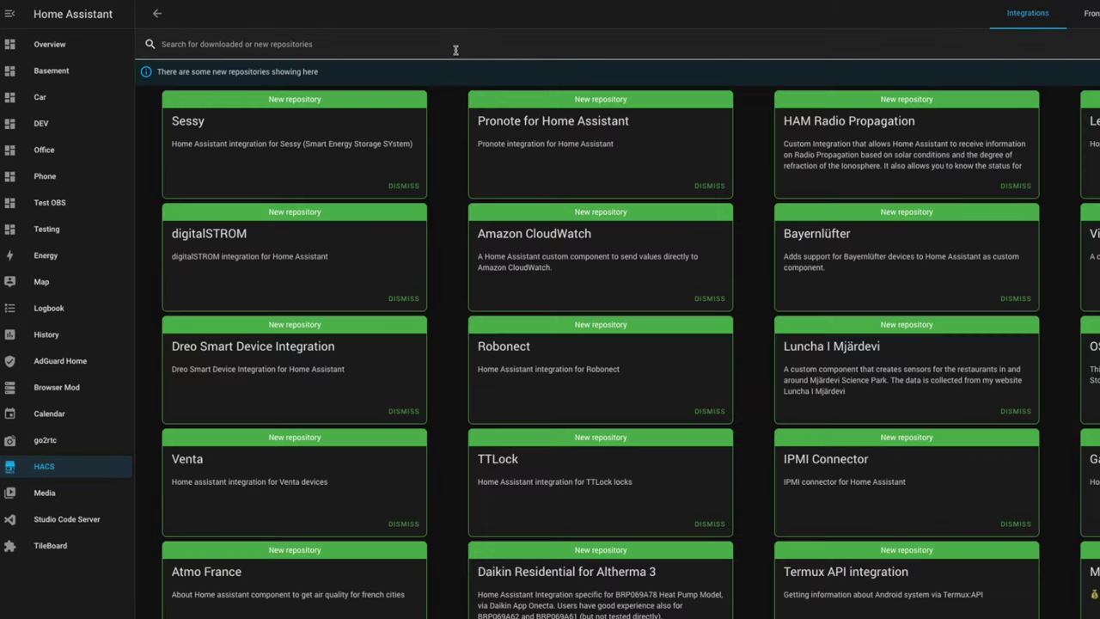
click(449, 48)
text(browser)
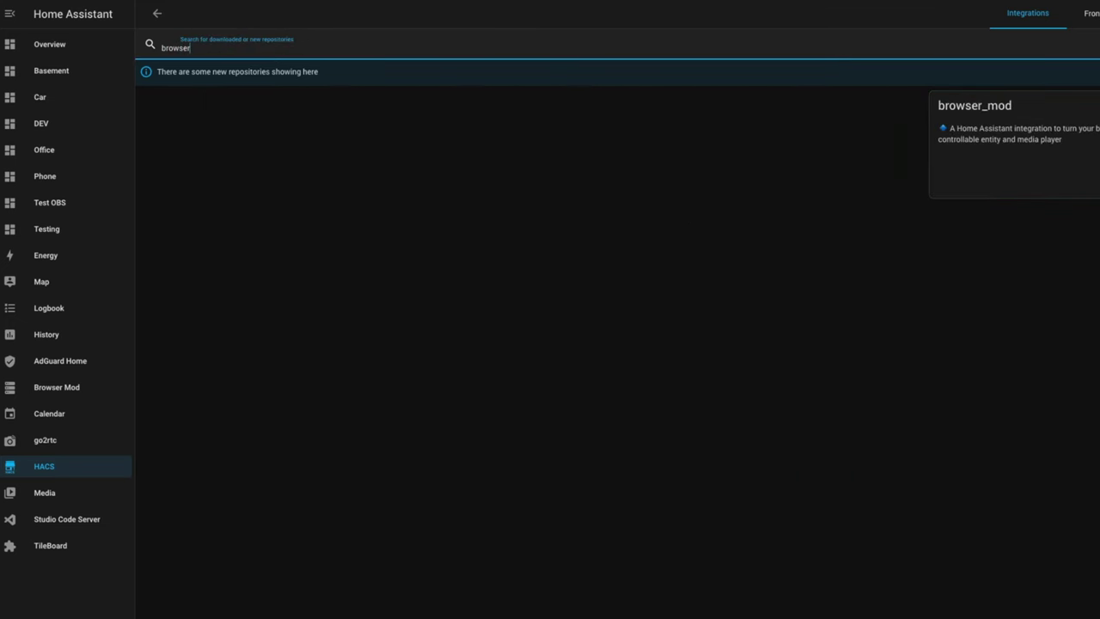
click(1064, 133)
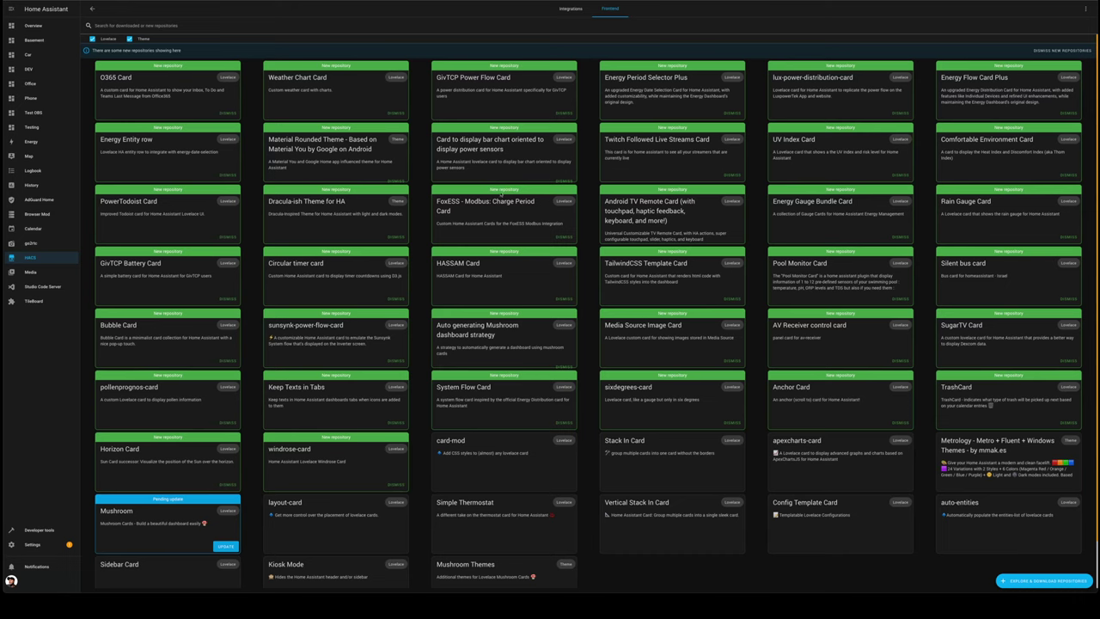
Search the Frontend repositories for 'layout', open layout-card and scroll through its README.
click(154, 26)
text(layout)
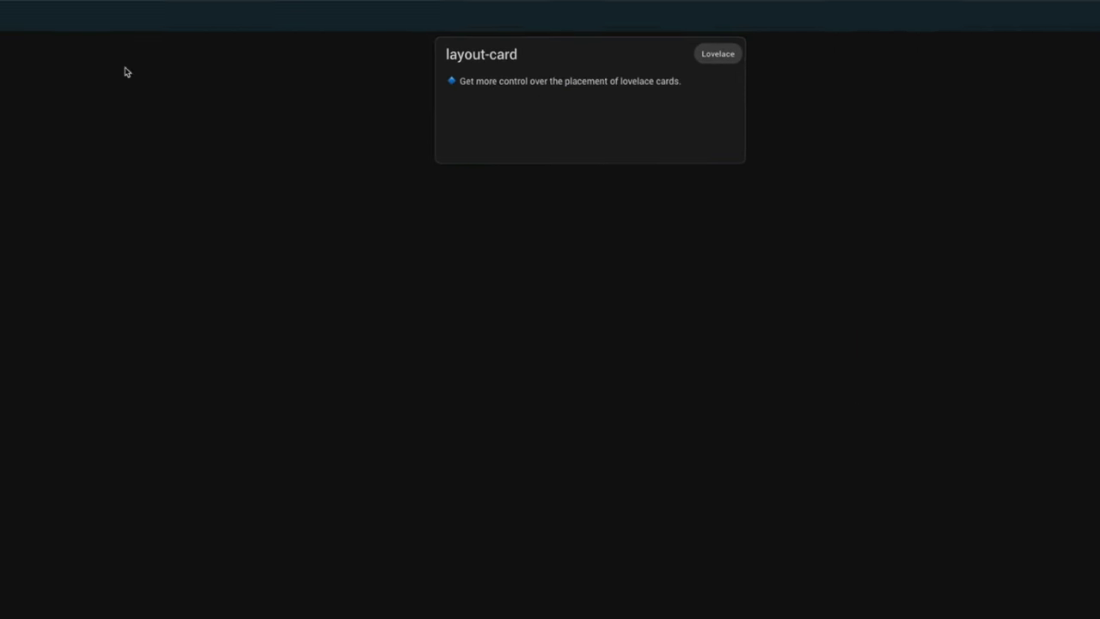
click(527, 100)
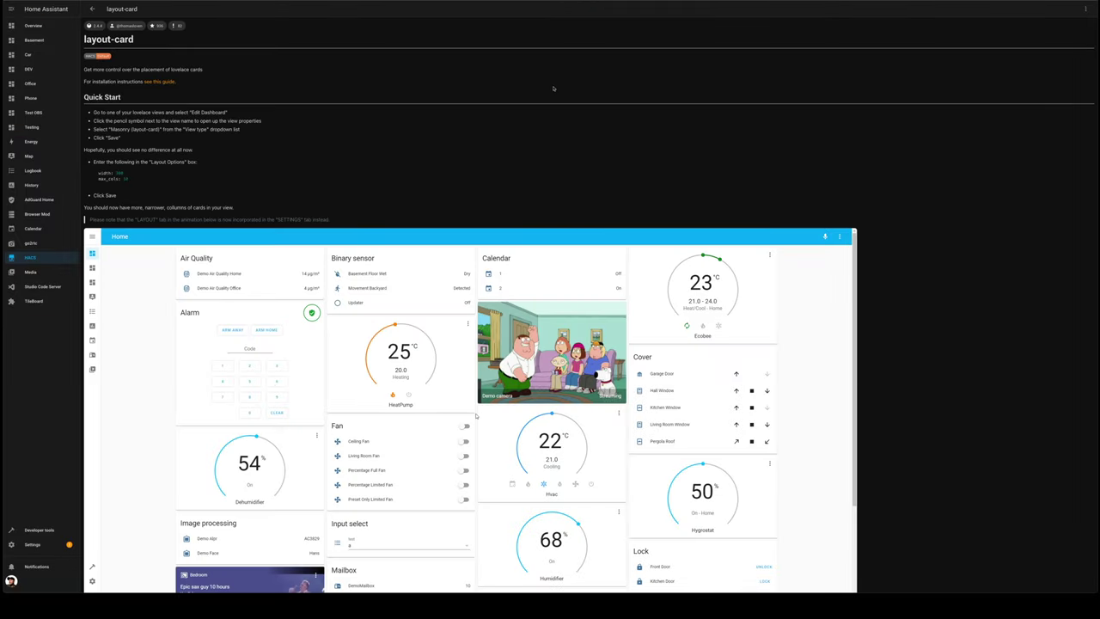
scroll(663, 336, down, 4)
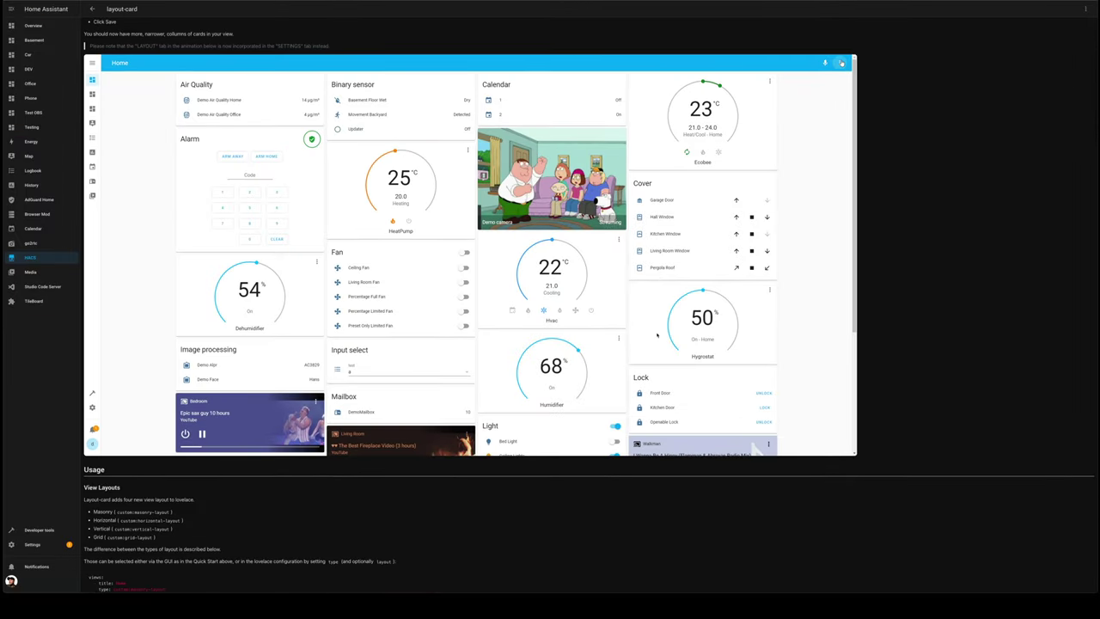
scroll(658, 335, down, 7)
scroll(656, 336, down, 10)
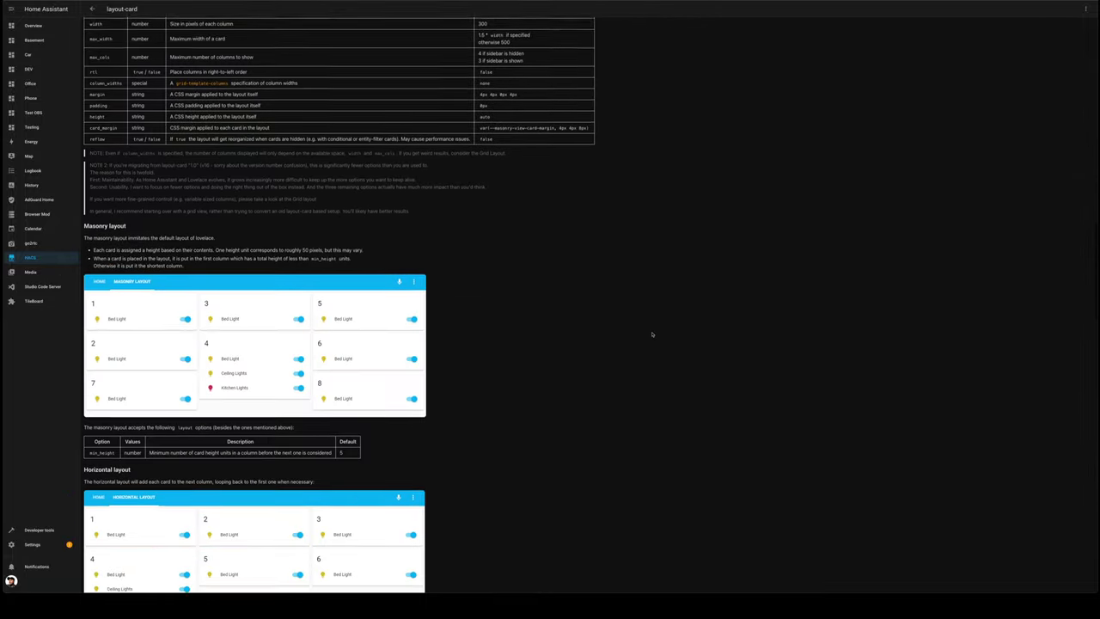
scroll(651, 334, down, 12)
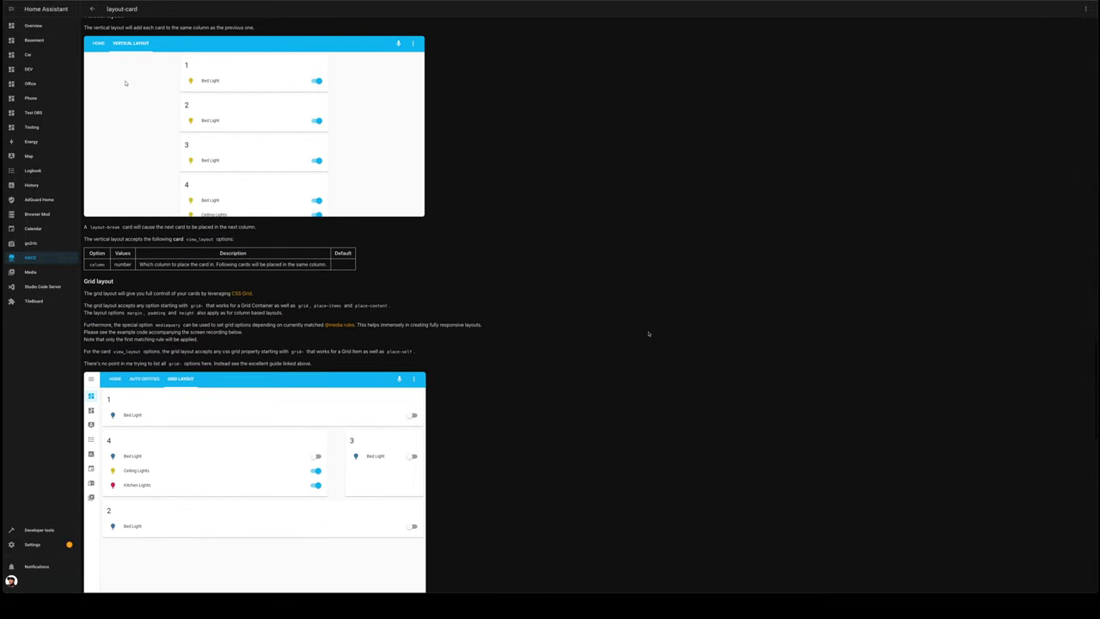
scroll(646, 334, down, 1)
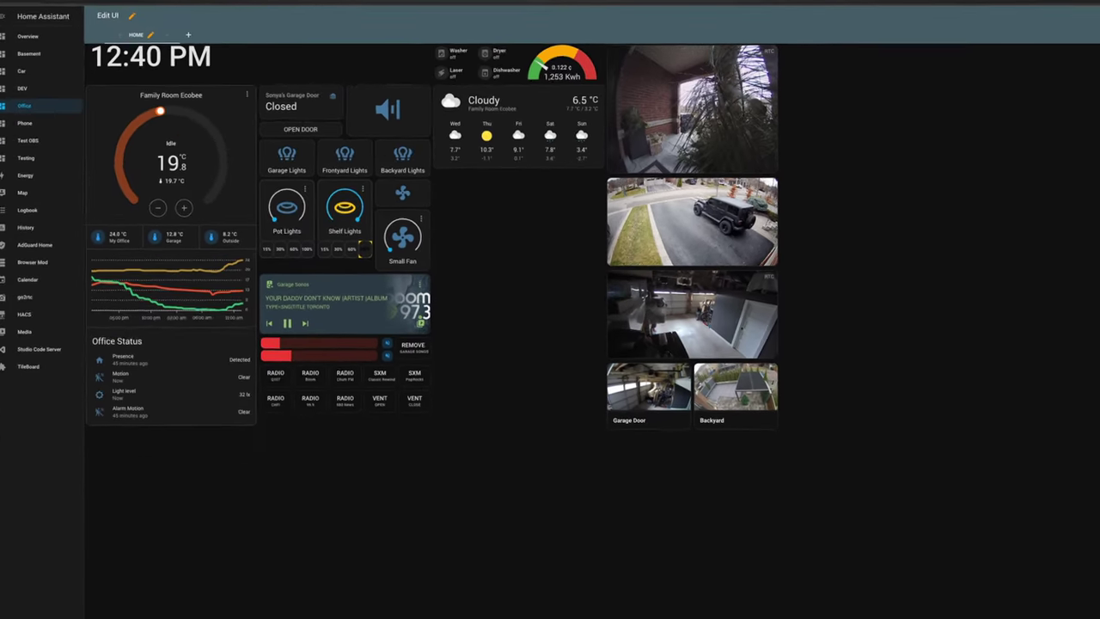
Create a view titled 'Demo Dashboard' using the Panel (1 card) view type.
click(135, 27)
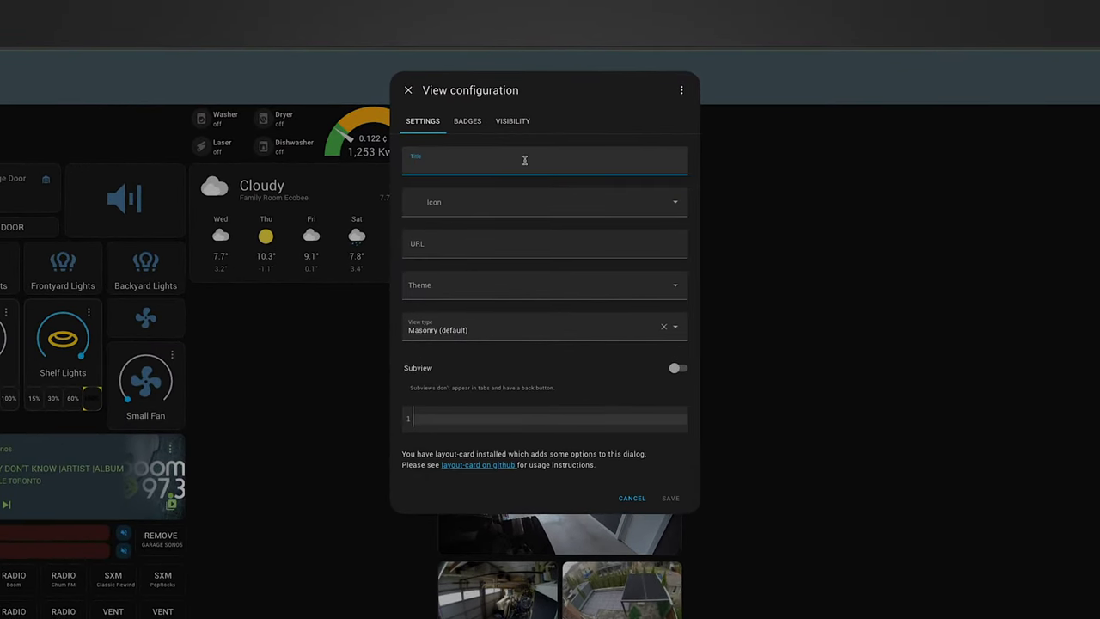
text(Demo Dashboard)
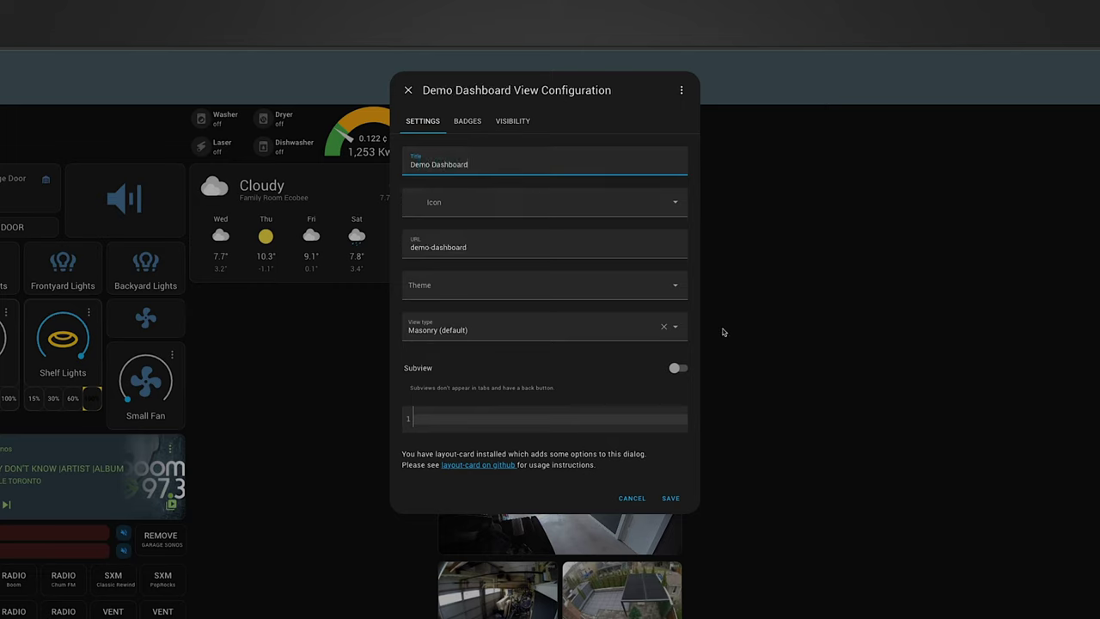
click(676, 326)
click(455, 409)
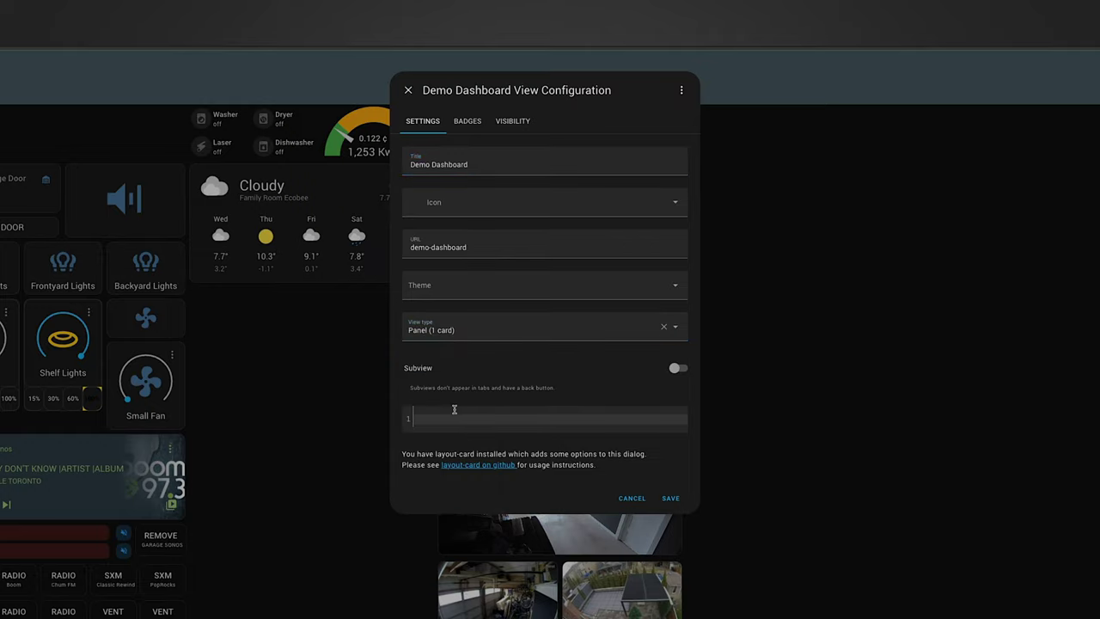
click(670, 497)
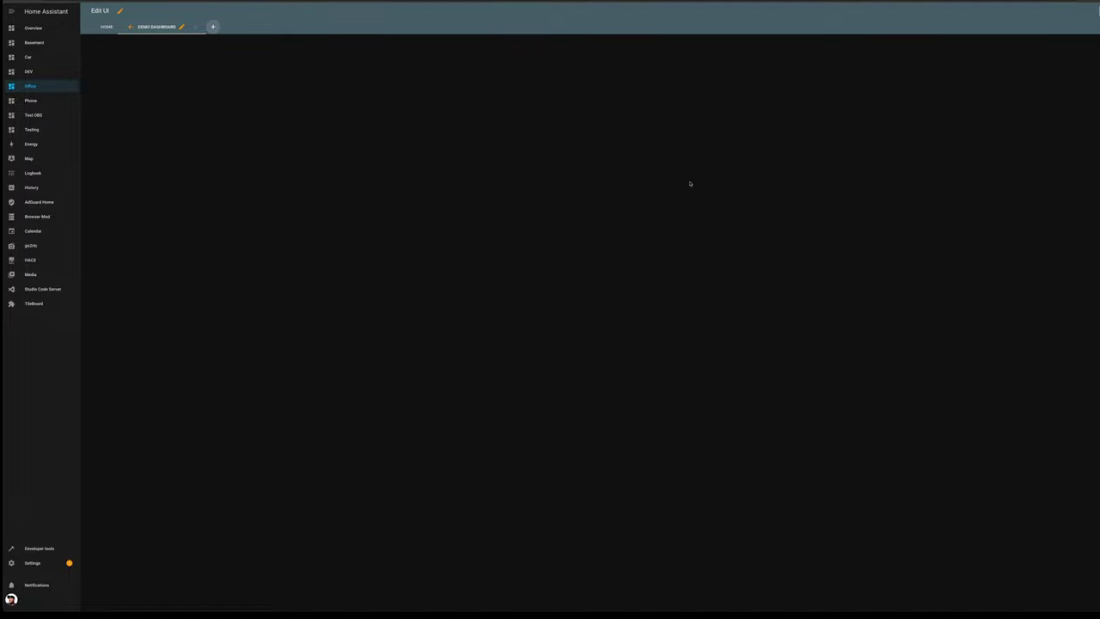
Add a Custom: Layout Card (searched as 'lay') with Grid (layout-card) view type and save it.
click(212, 26)
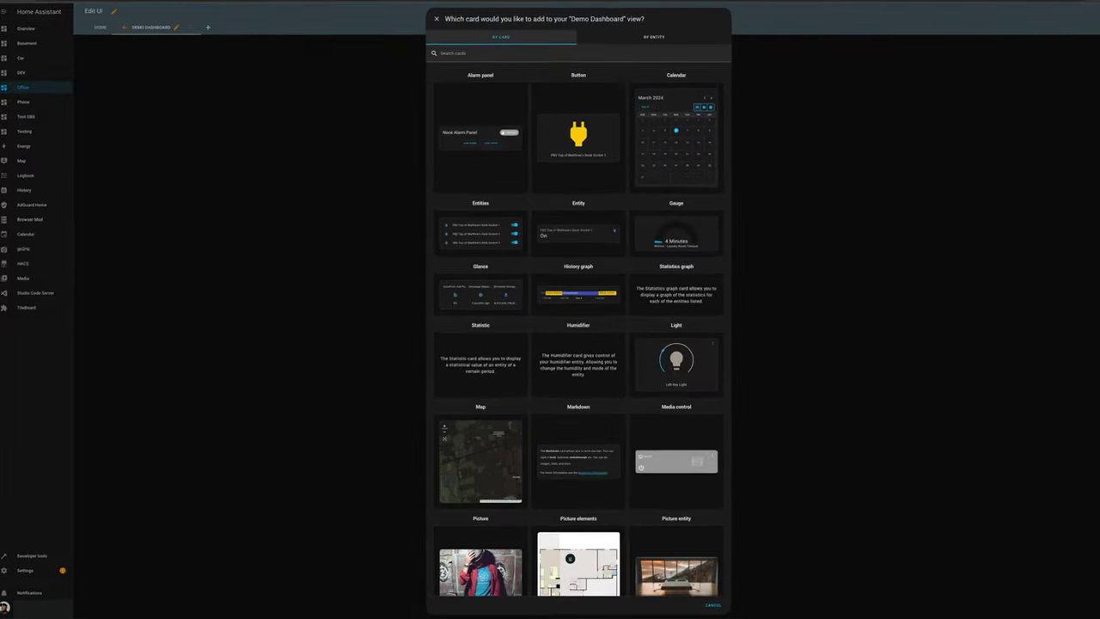
click(460, 100)
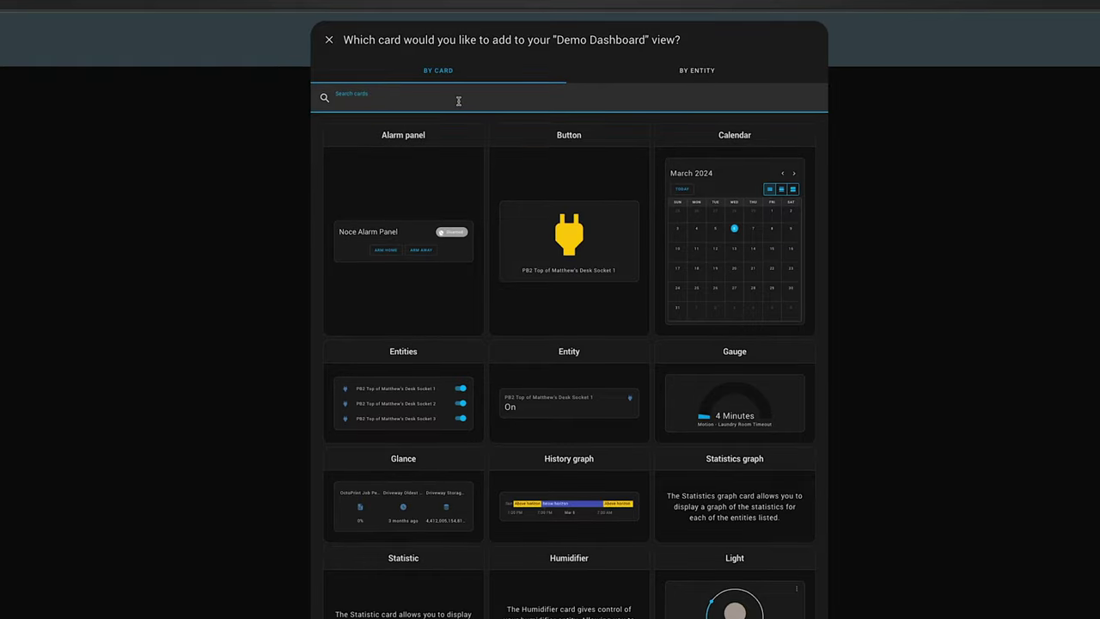
text(lay)
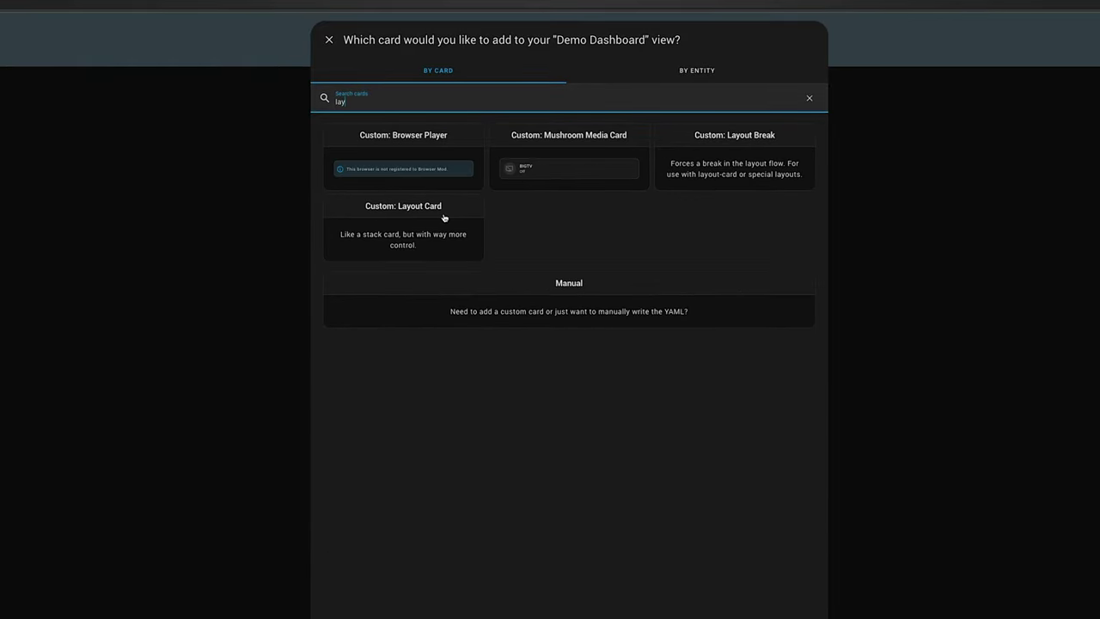
click(389, 231)
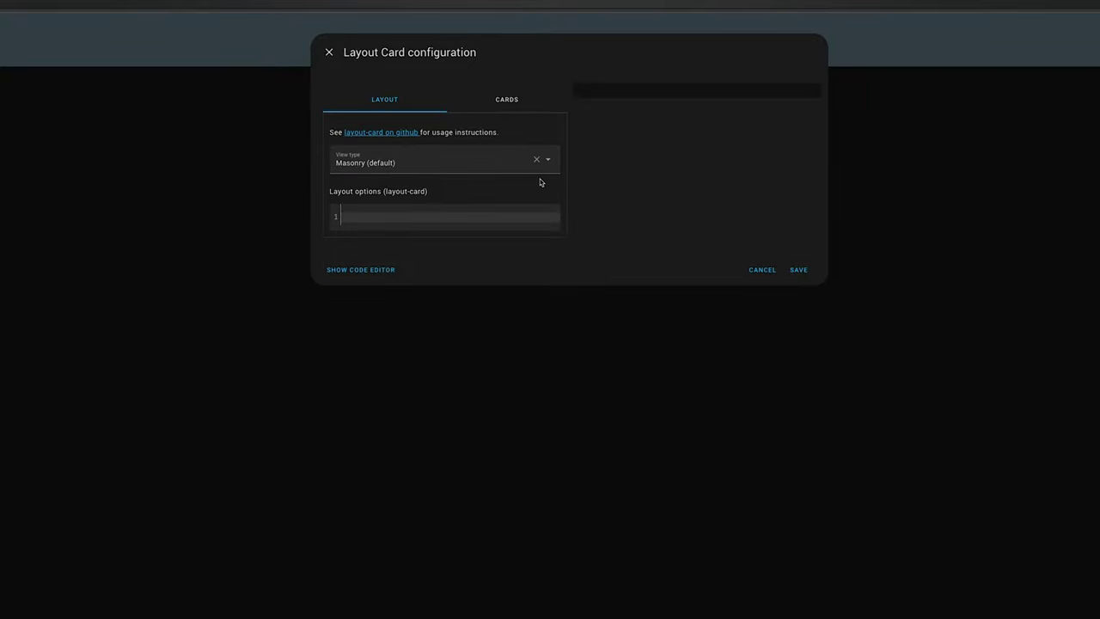
click(550, 159)
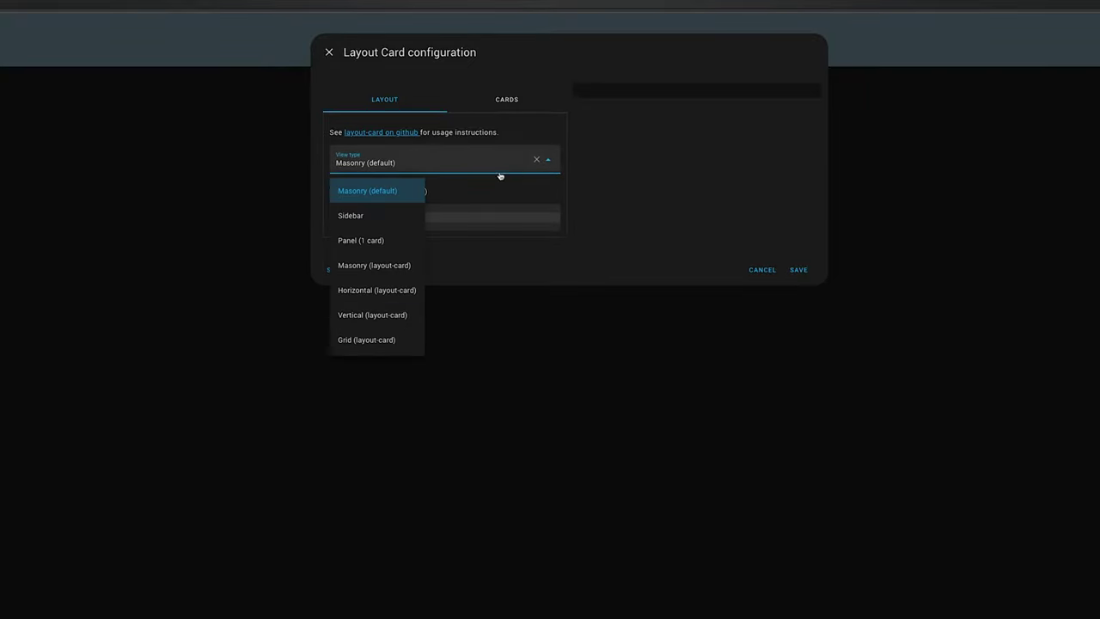
click(356, 341)
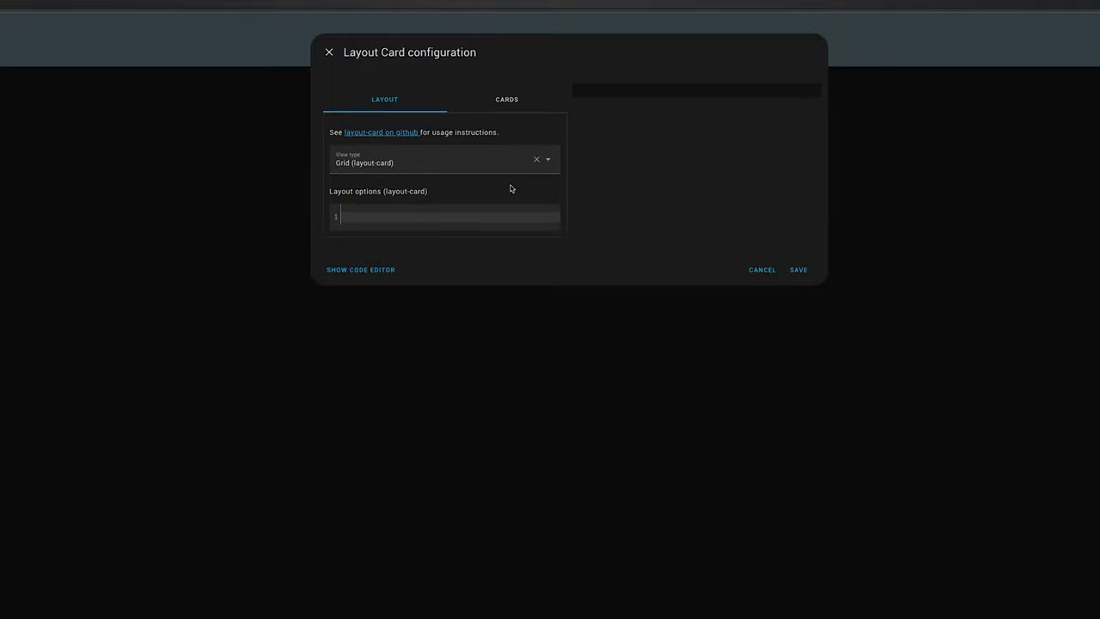
click(796, 271)
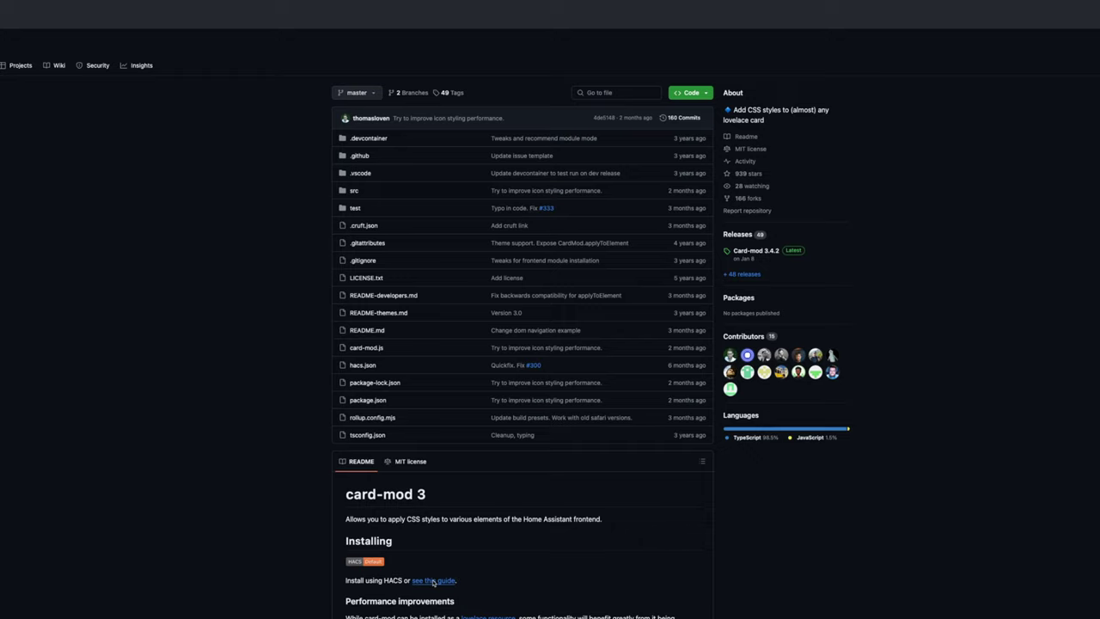
Scroll the card-mod README through Usage, Changing icons, Templates and DOM navigation.
scroll(533, 579, down, 5)
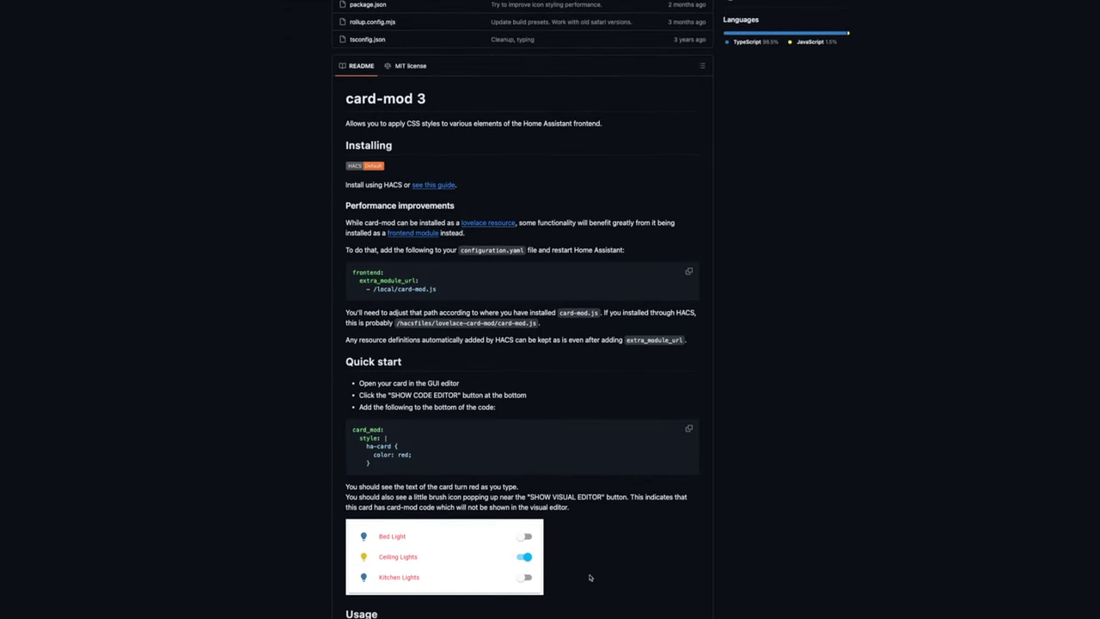
scroll(589, 577, down, 3)
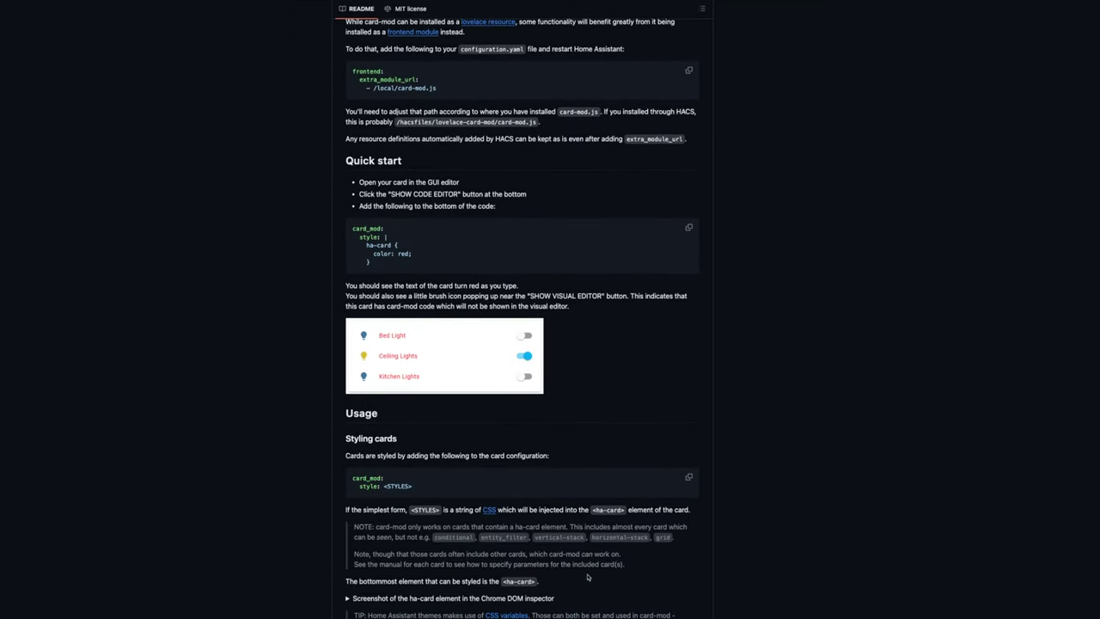
scroll(588, 578, down, 5)
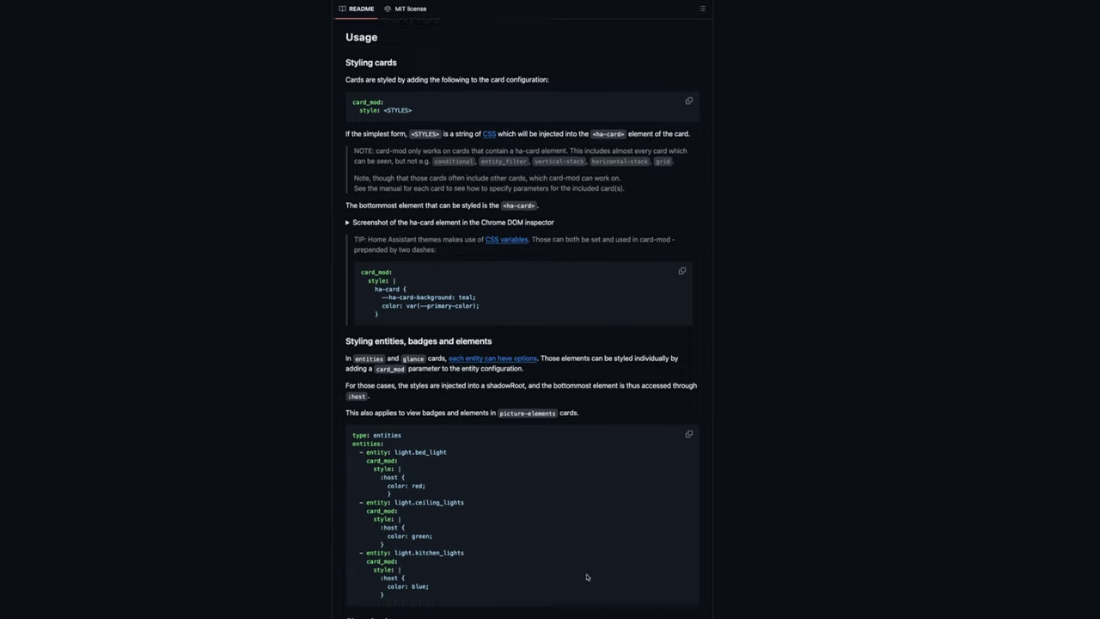
scroll(587, 577, down, 5)
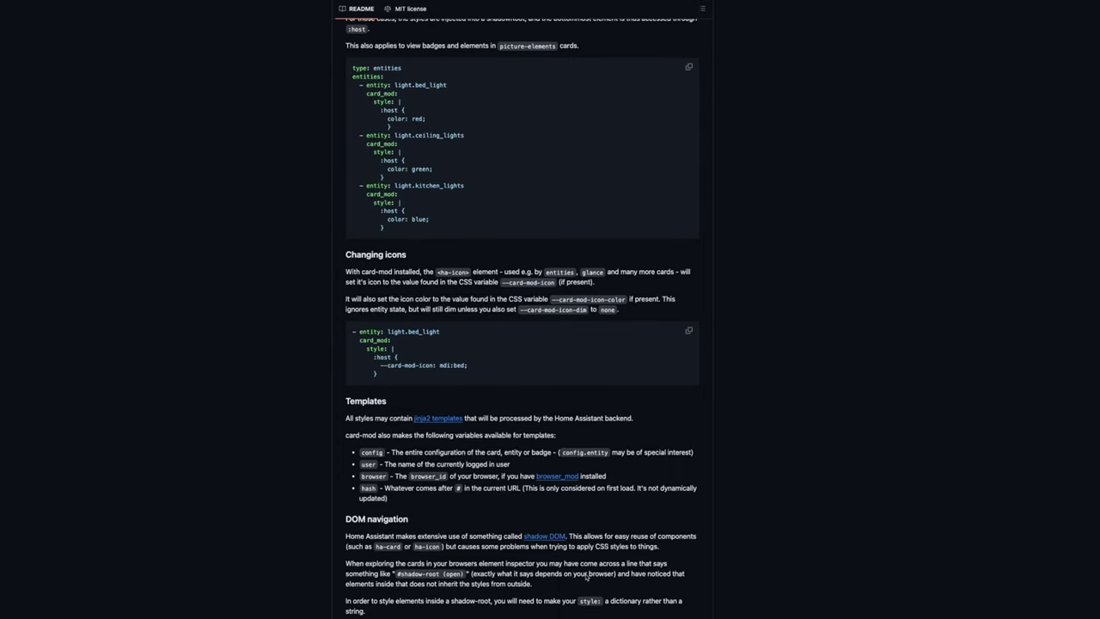
scroll(587, 577, down, 7)
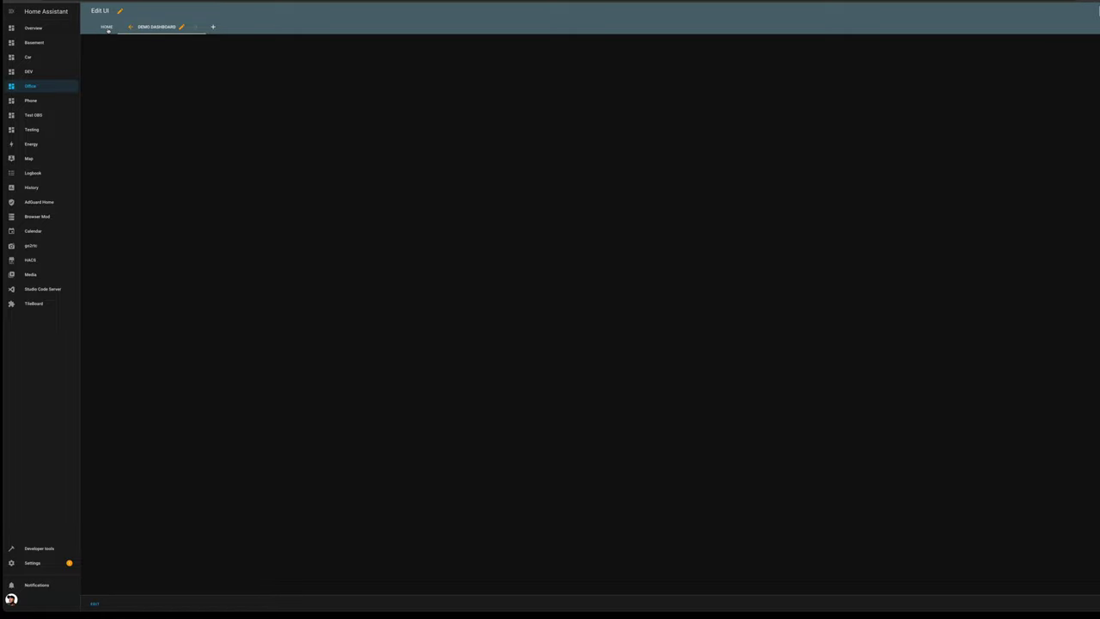
Copy the Home layout card's grid YAML and paste it into the Demo Dashboard layout options.
click(107, 27)
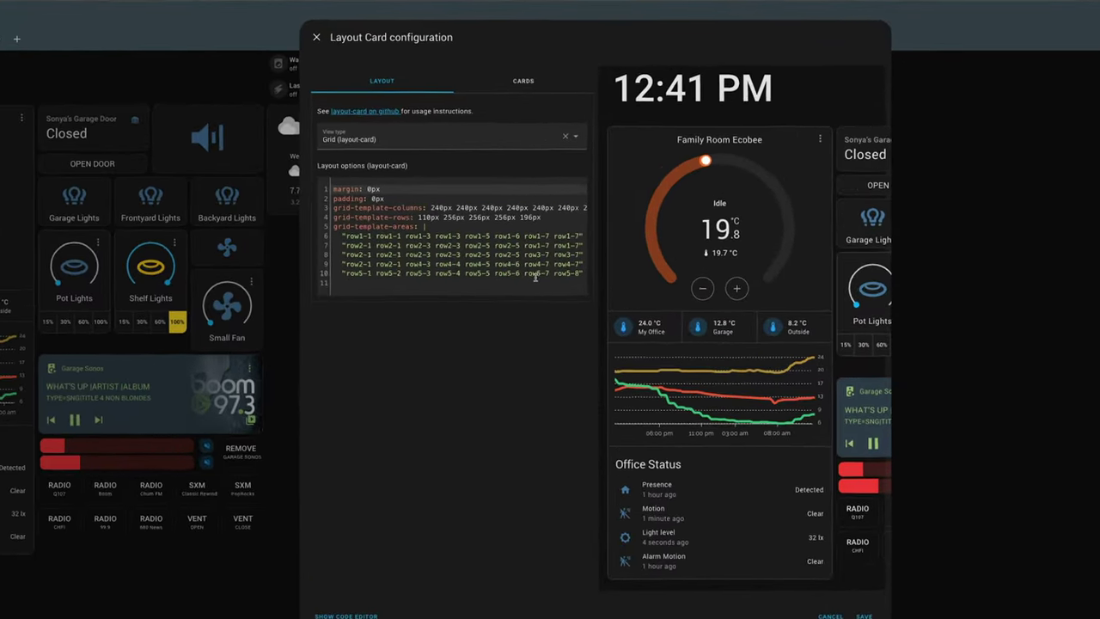
key(ctrl+a)
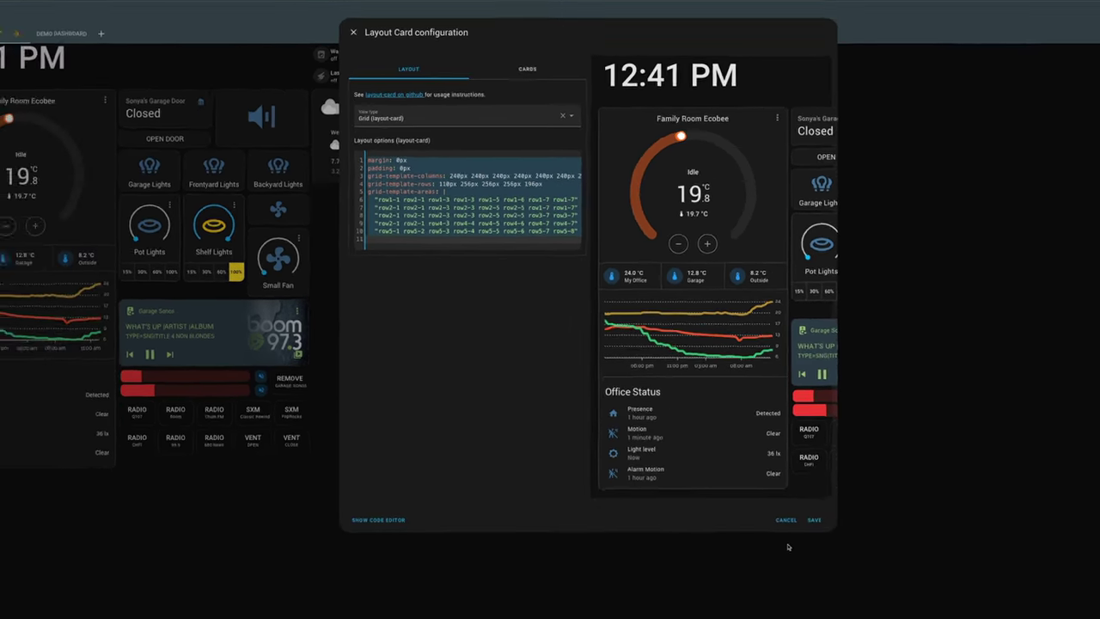
click(893, 618)
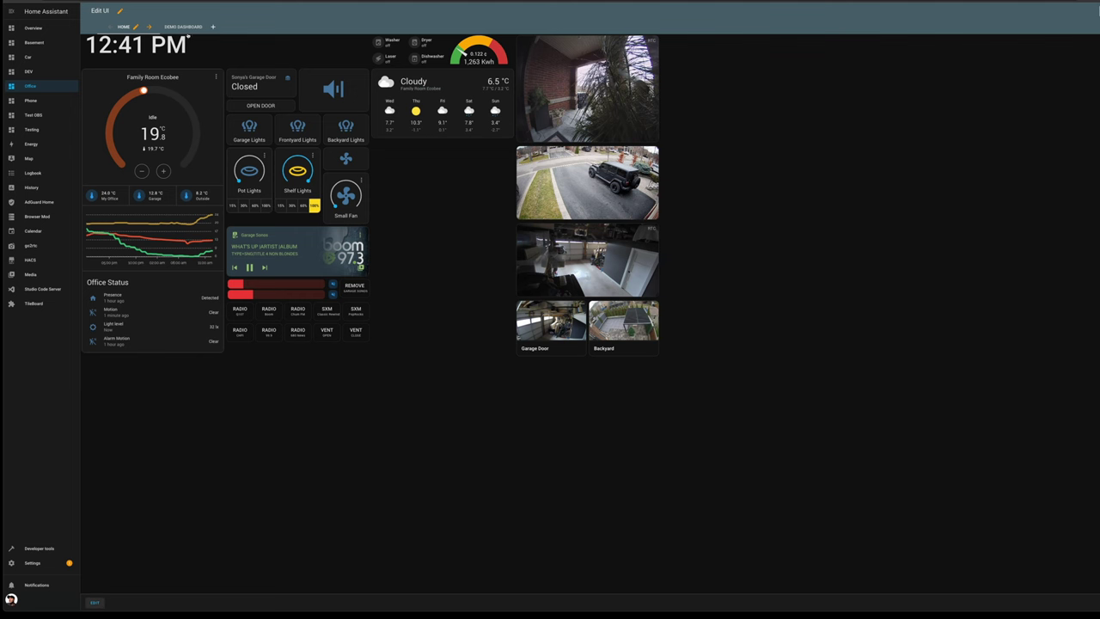
click(183, 27)
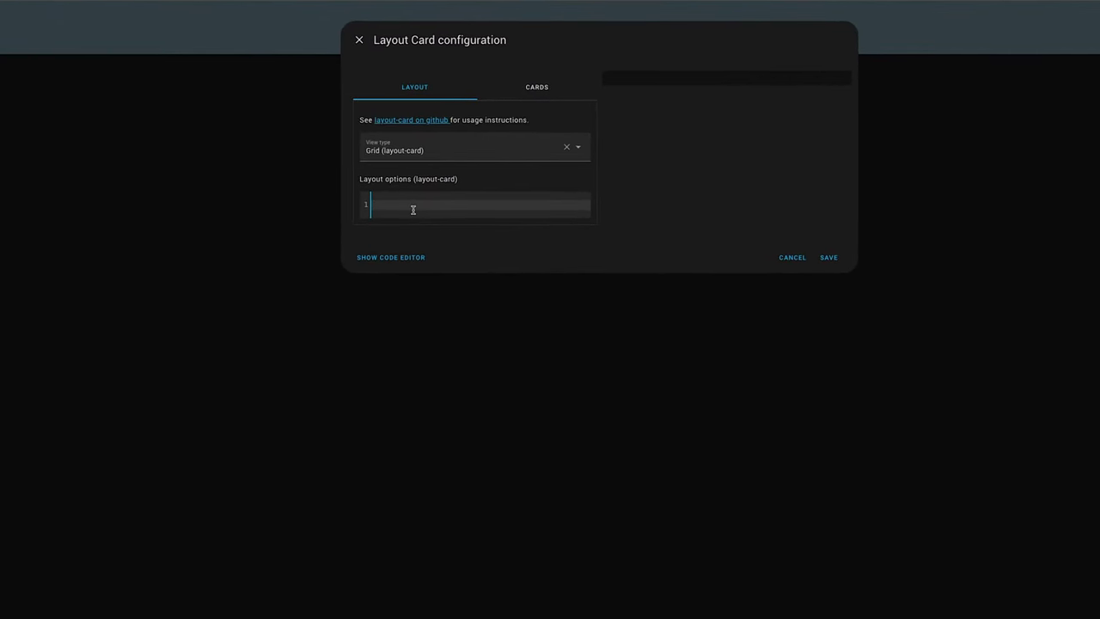
key(ctrl+v)
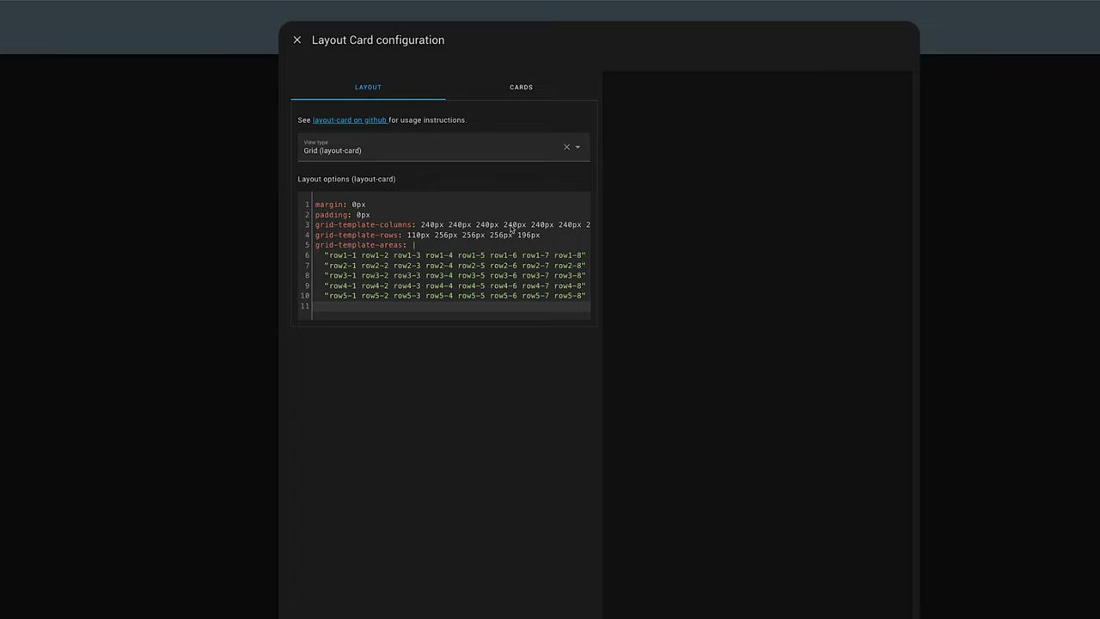
Highlight the grid's column widths, row heights, area-name rows and the row3-6 area.
mouse_move(573, 231)
mouse_down()
mouse_move(599, 229)
mouse_move(561, 228)
mouse_move(576, 228)
mouse_up()
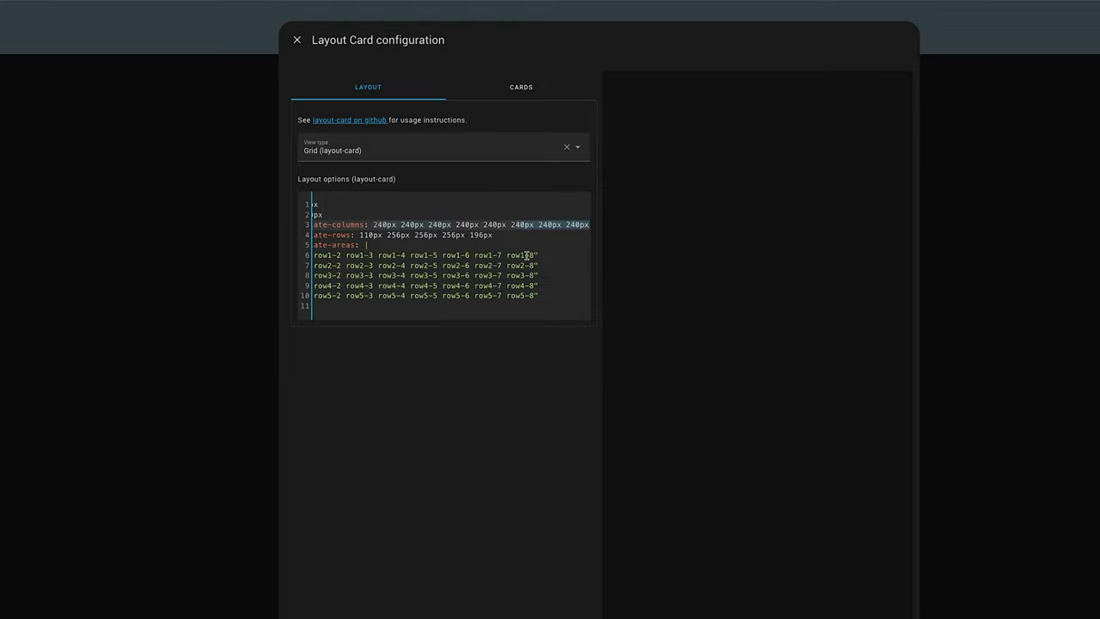
drag(526, 255, 236, 255)
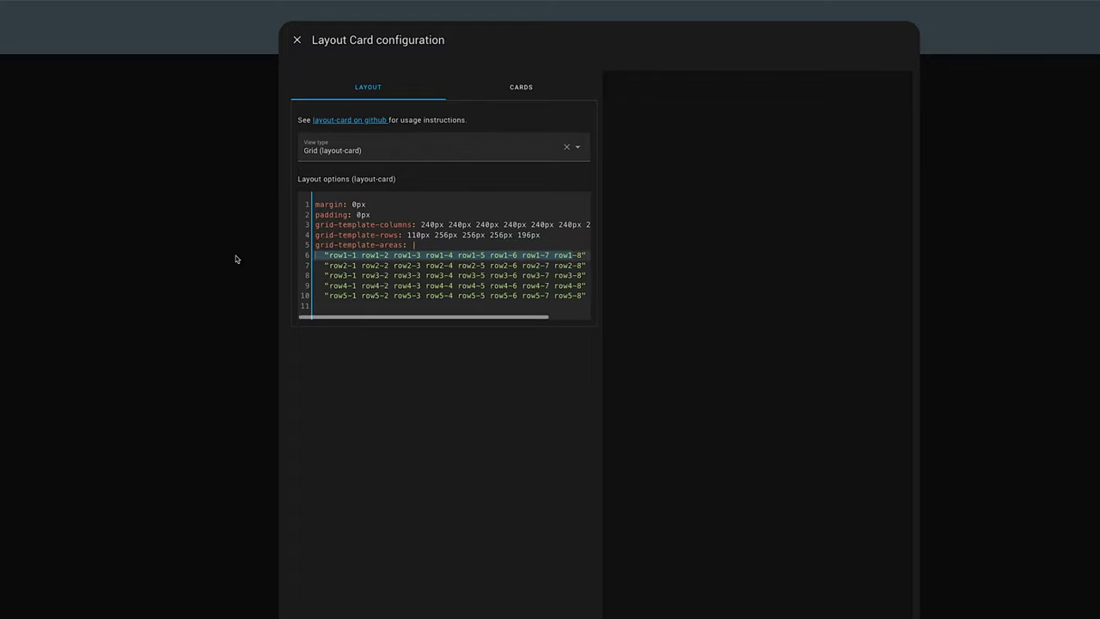
click(441, 237)
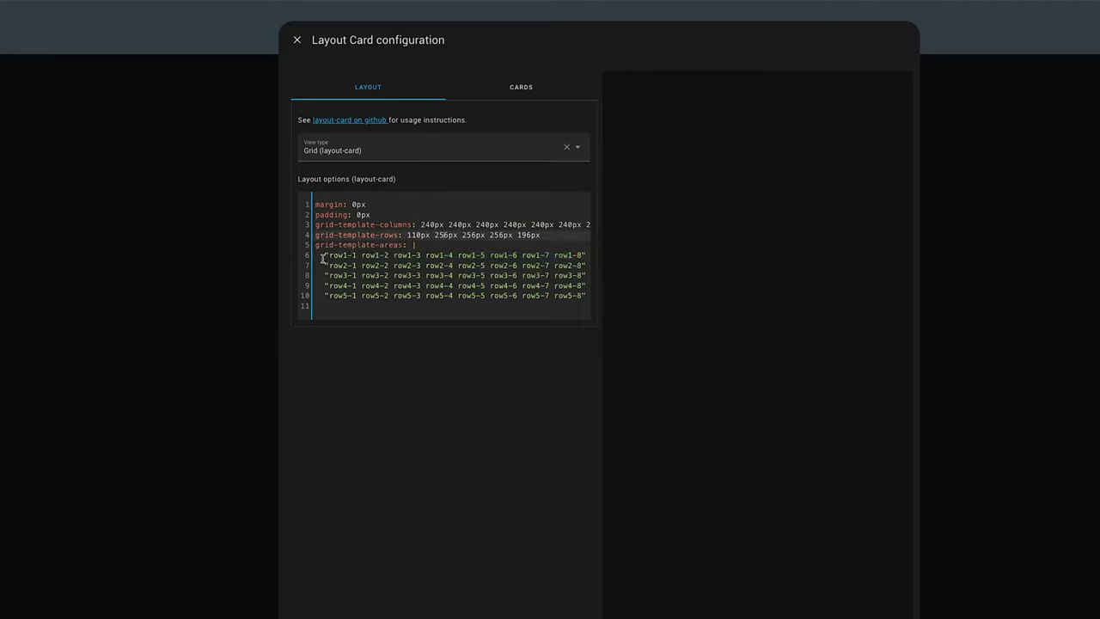
drag(322, 255, 534, 295)
click(502, 293)
drag(440, 266, 311, 260)
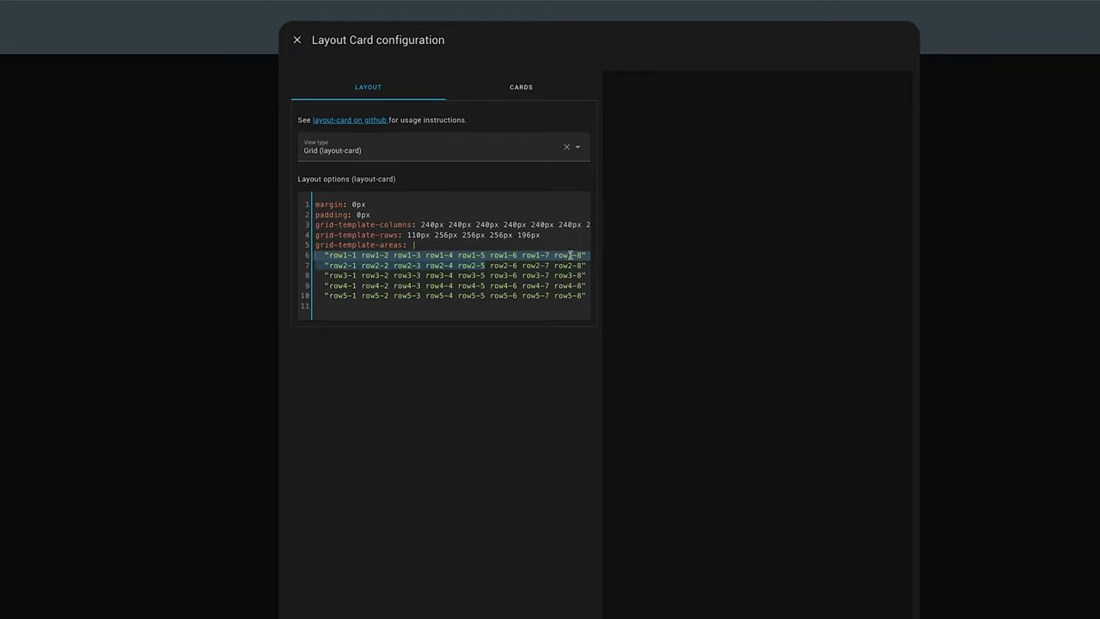
click(495, 275)
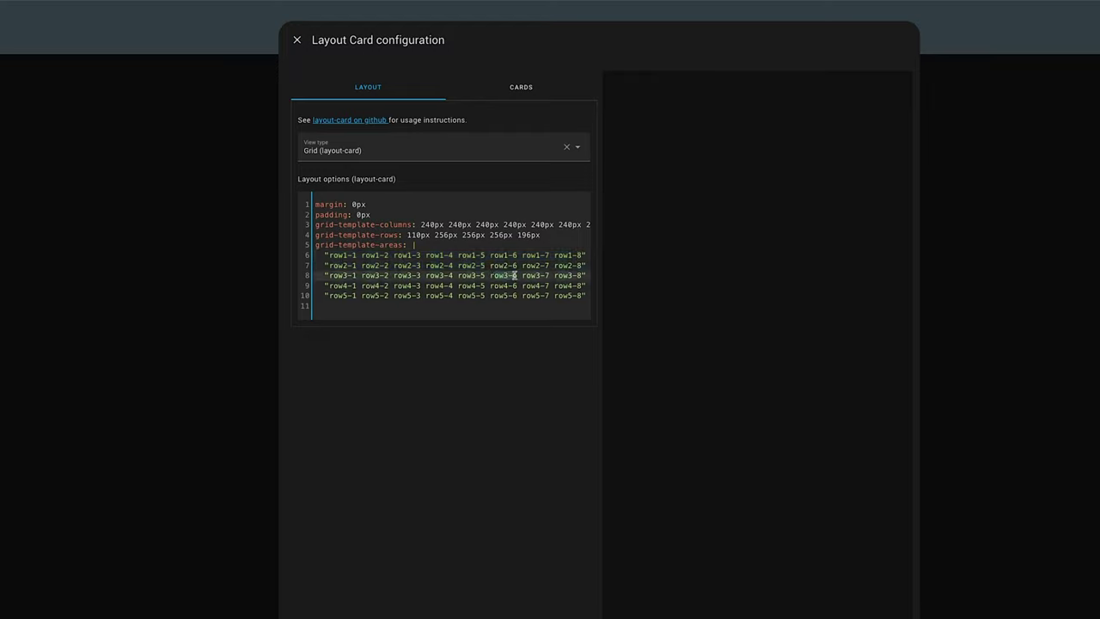
double_click(514, 275)
Add a Button card with entity Globe Light to the layout and switch to the code editor.
click(525, 88)
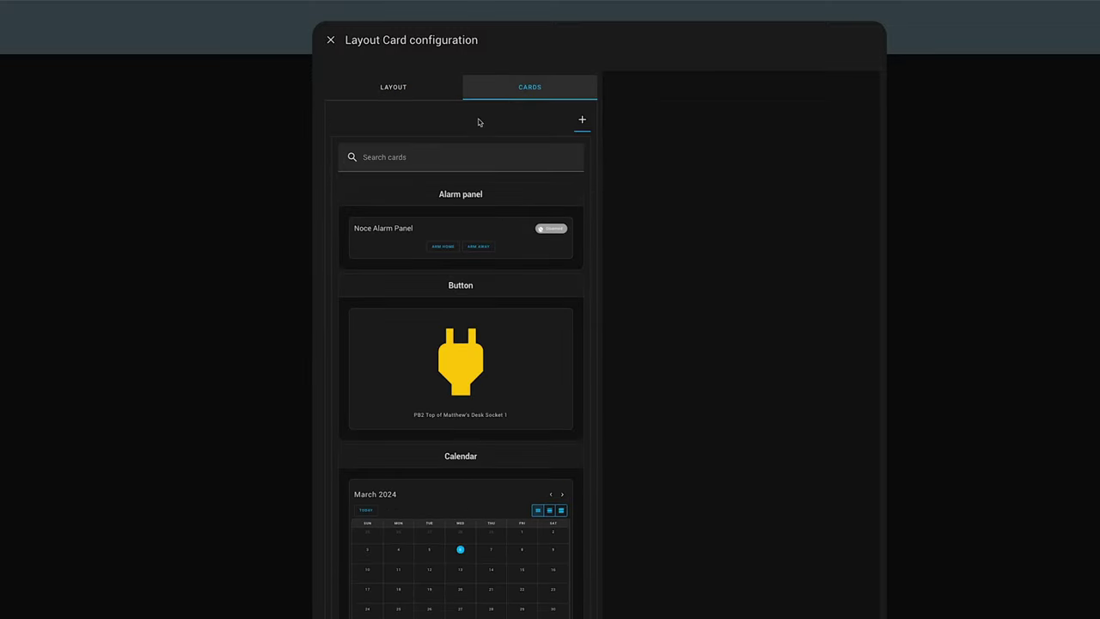
click(475, 369)
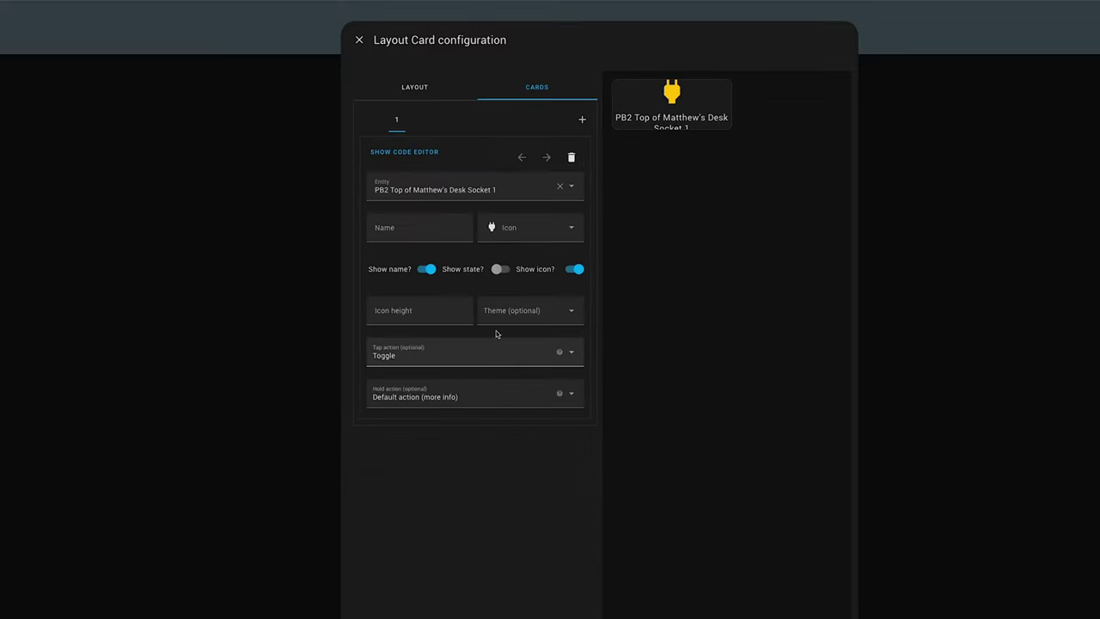
drag(510, 186, 361, 190)
text(glob)
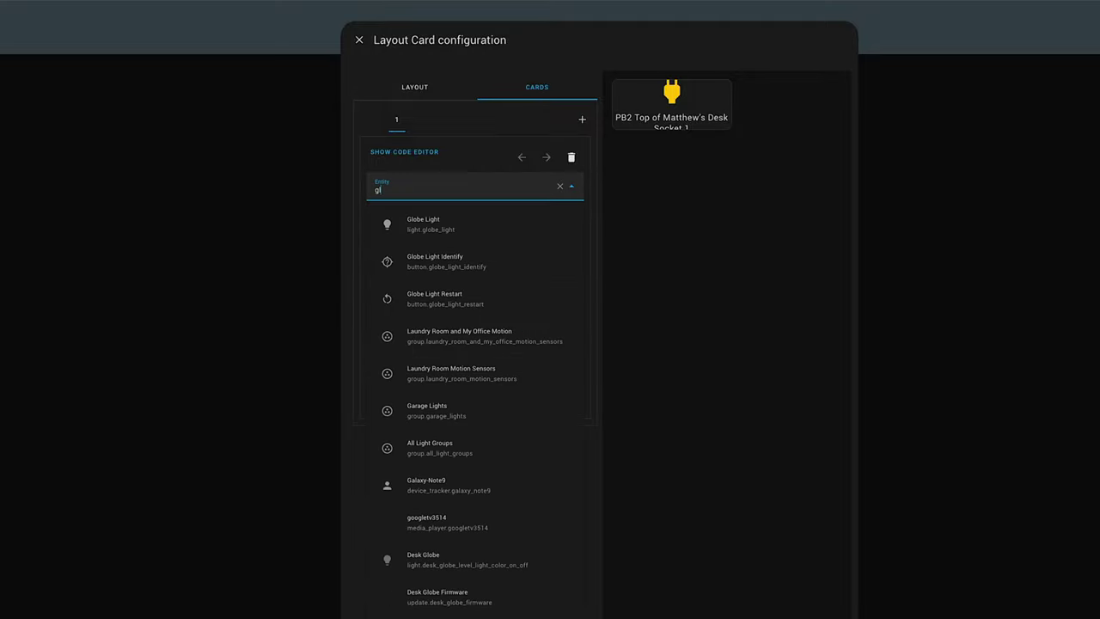
click(422, 226)
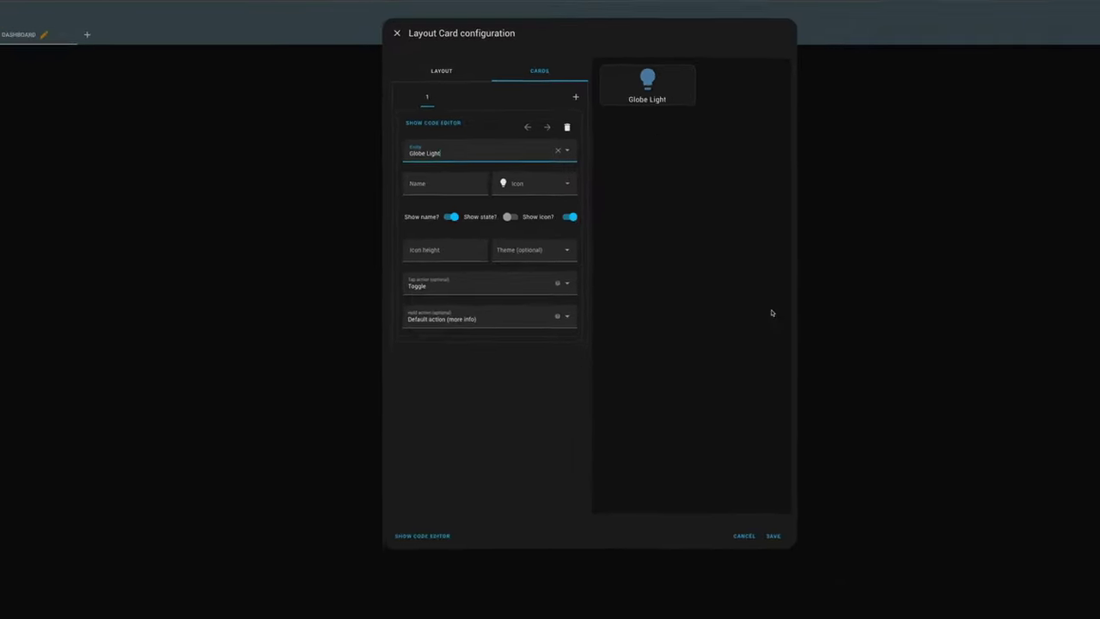
click(712, 596)
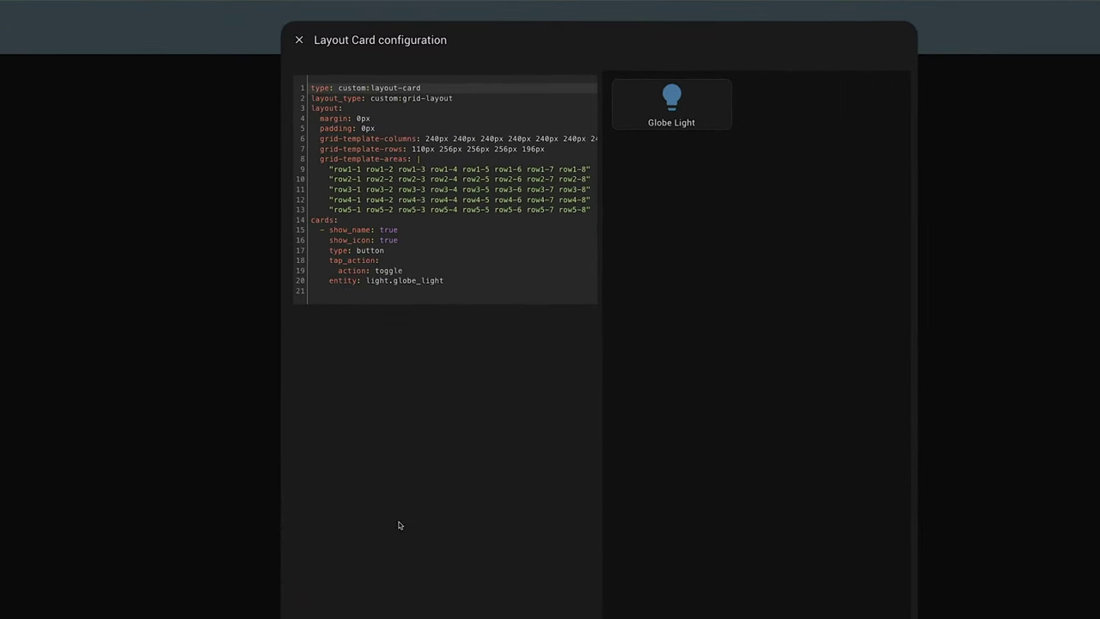
Add view_layout with grid-area: row1-5 under the Globe Light entity line and save.
click(460, 280)
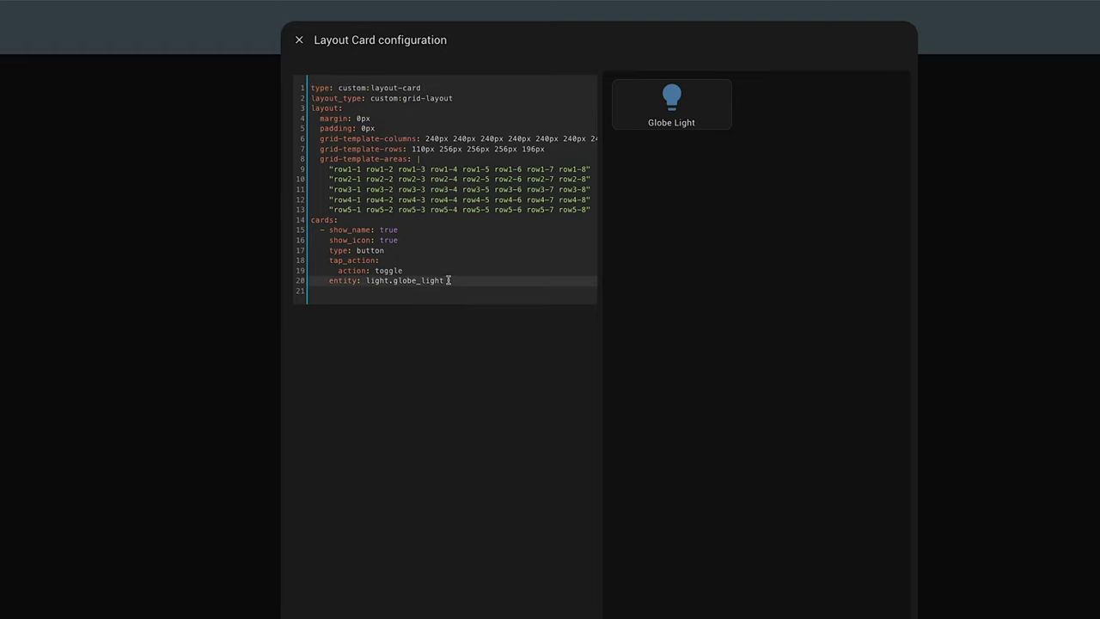
key(Return)
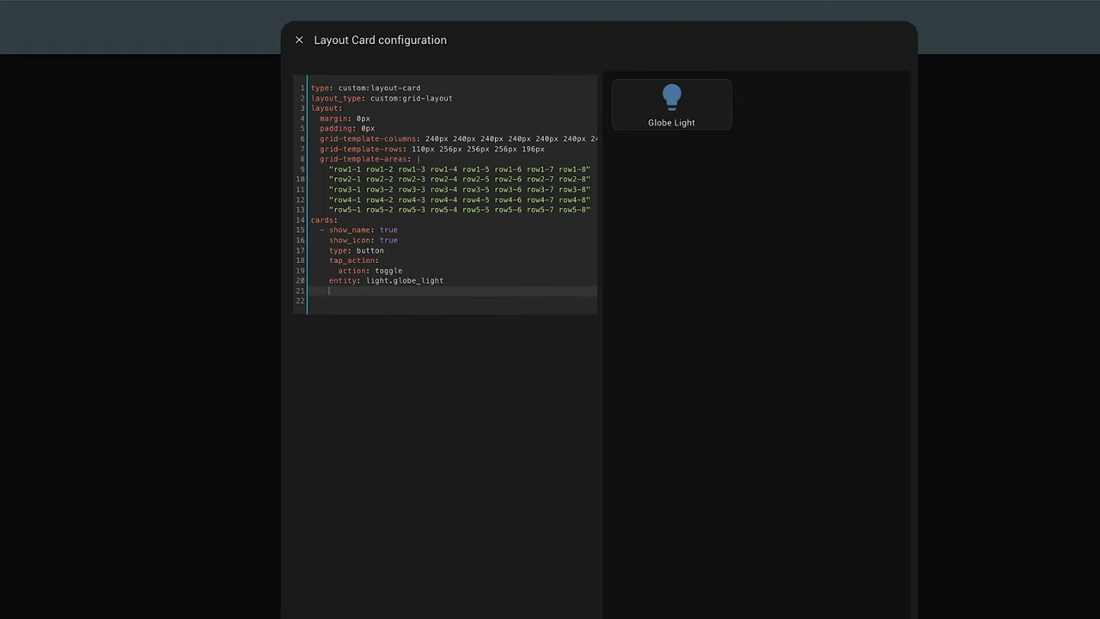
text(view)
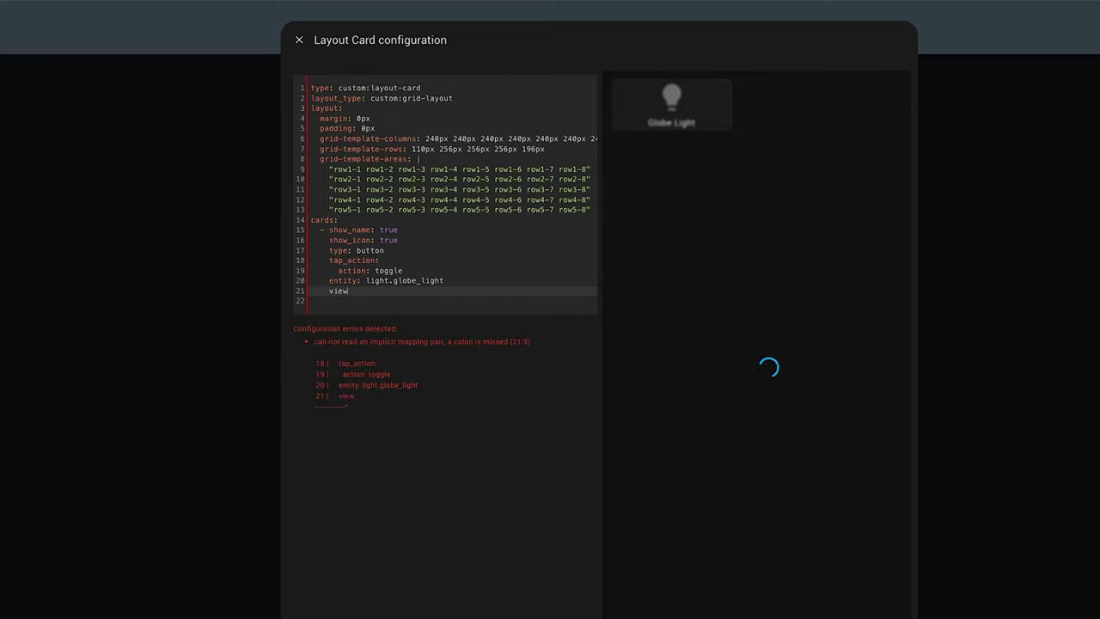
text(_layout:)
key(Return)
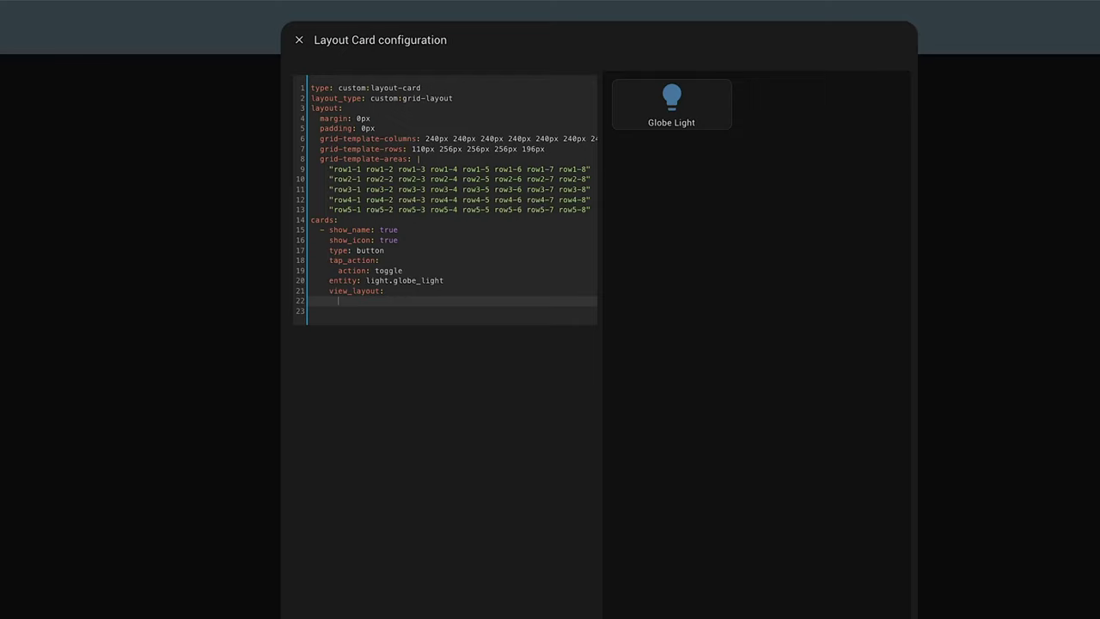
text(grid-area: row)
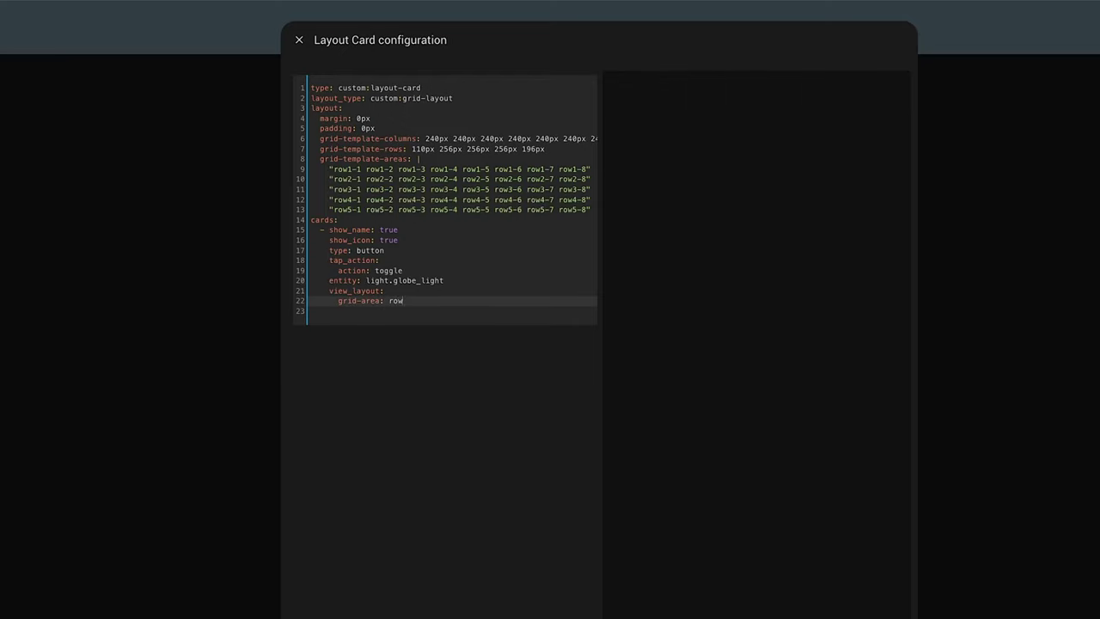
text(1-5)
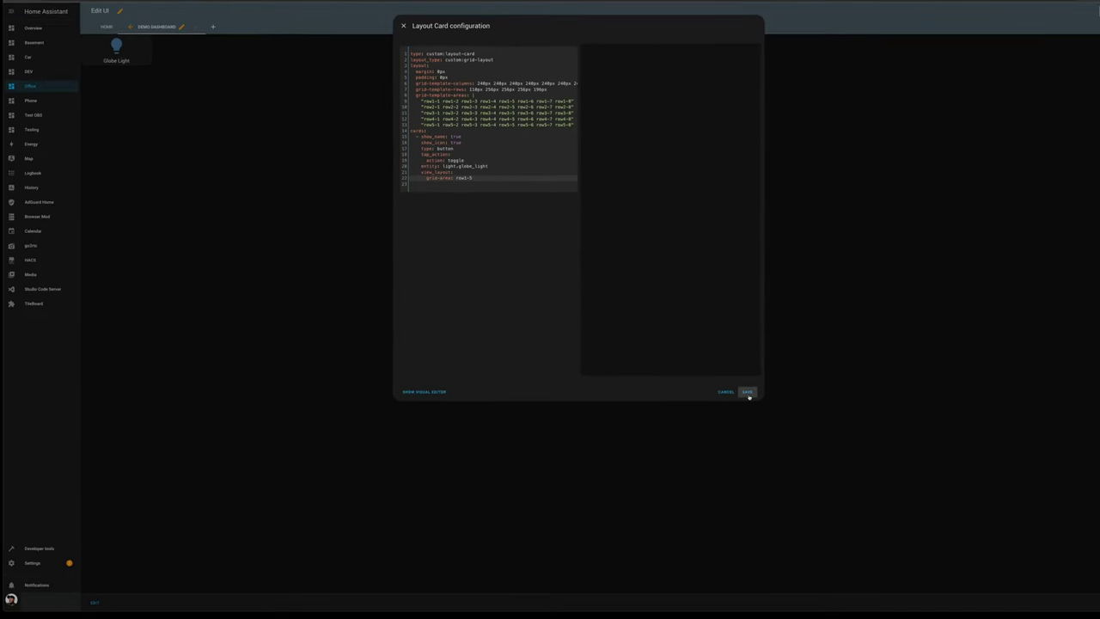
click(747, 393)
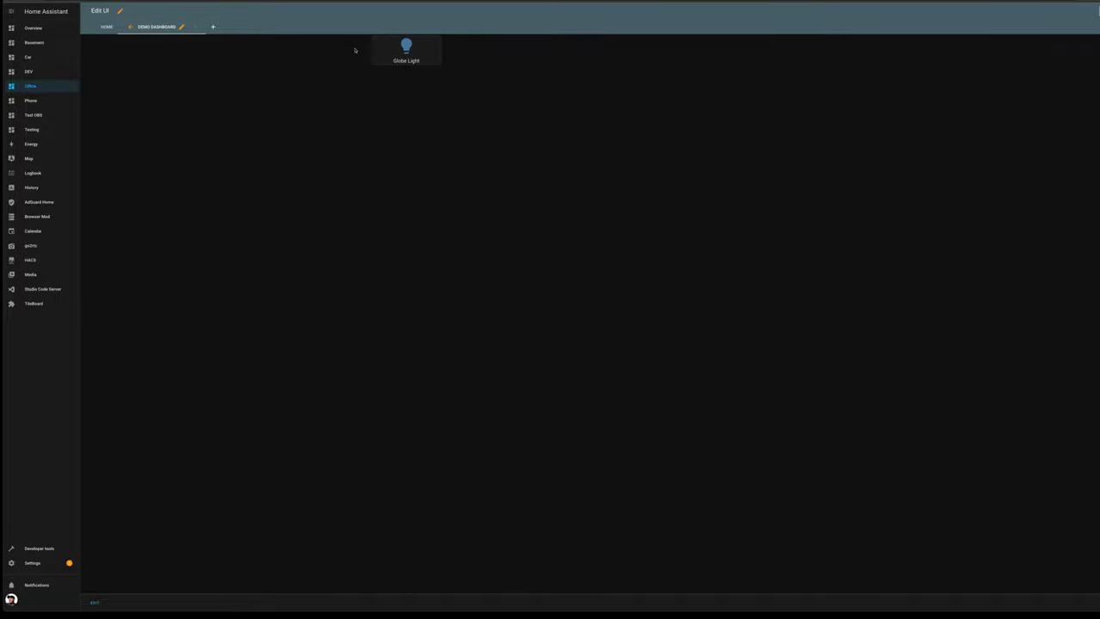
Reopen the layout card, change Globe Light's grid-area to row5-5, and save.
click(95, 604)
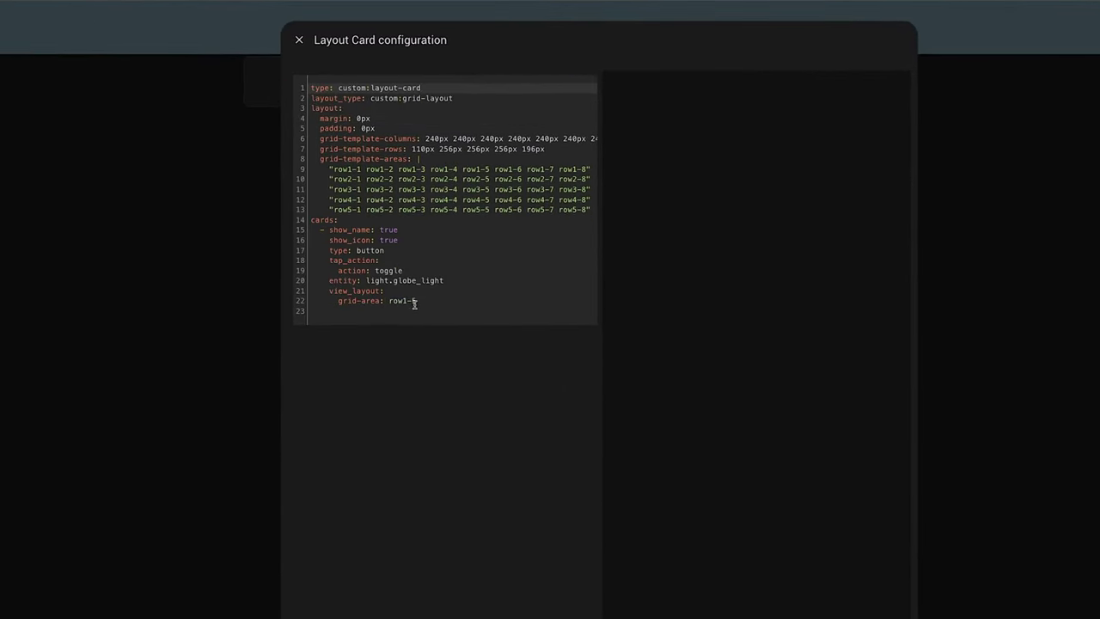
click(402, 300)
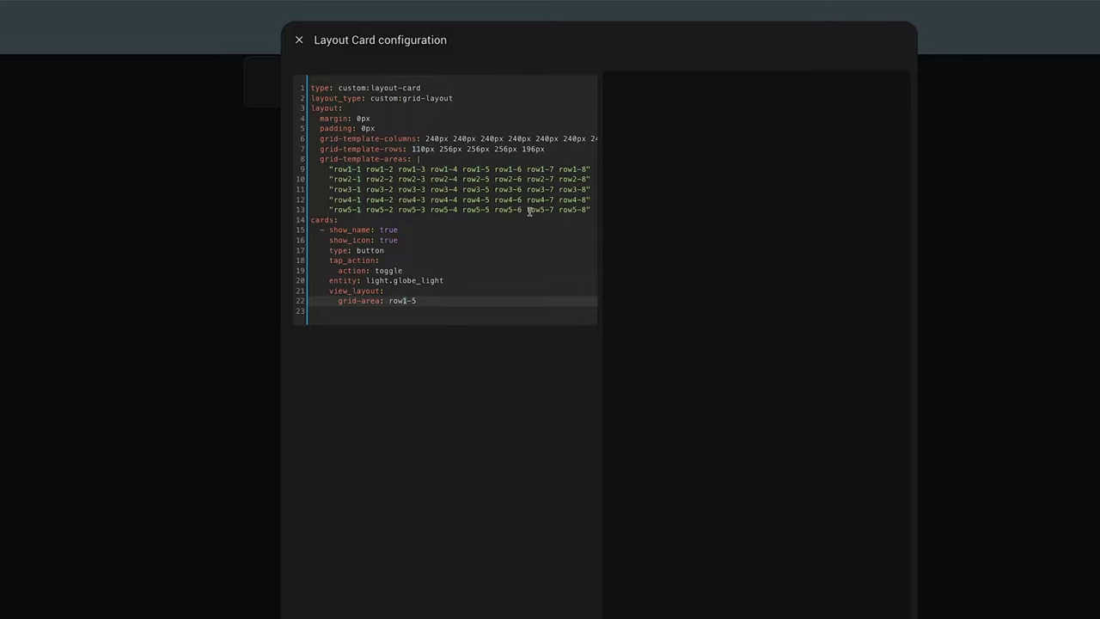
key(Delete)
text(5)
click(750, 392)
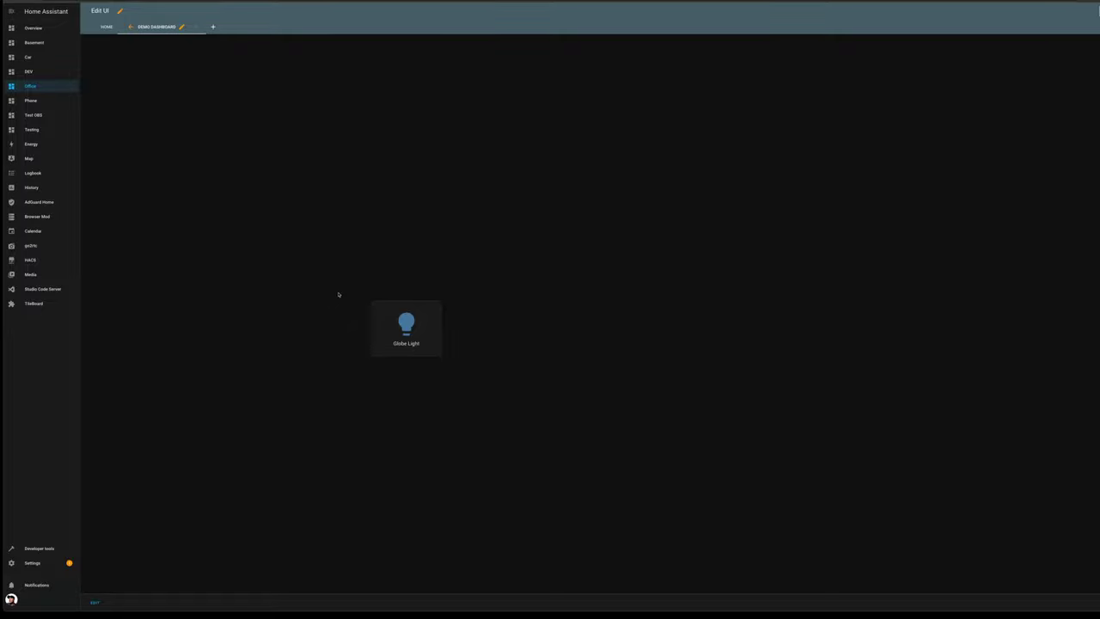
Add a new Button card to the layout with Desk Globe as its entity.
click(94, 603)
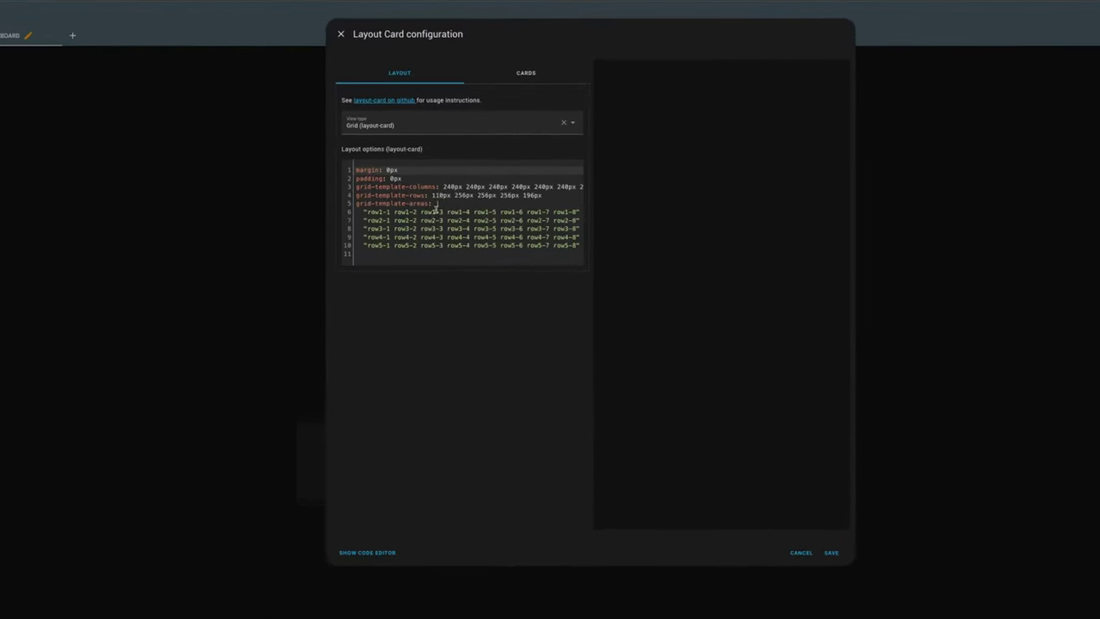
click(525, 59)
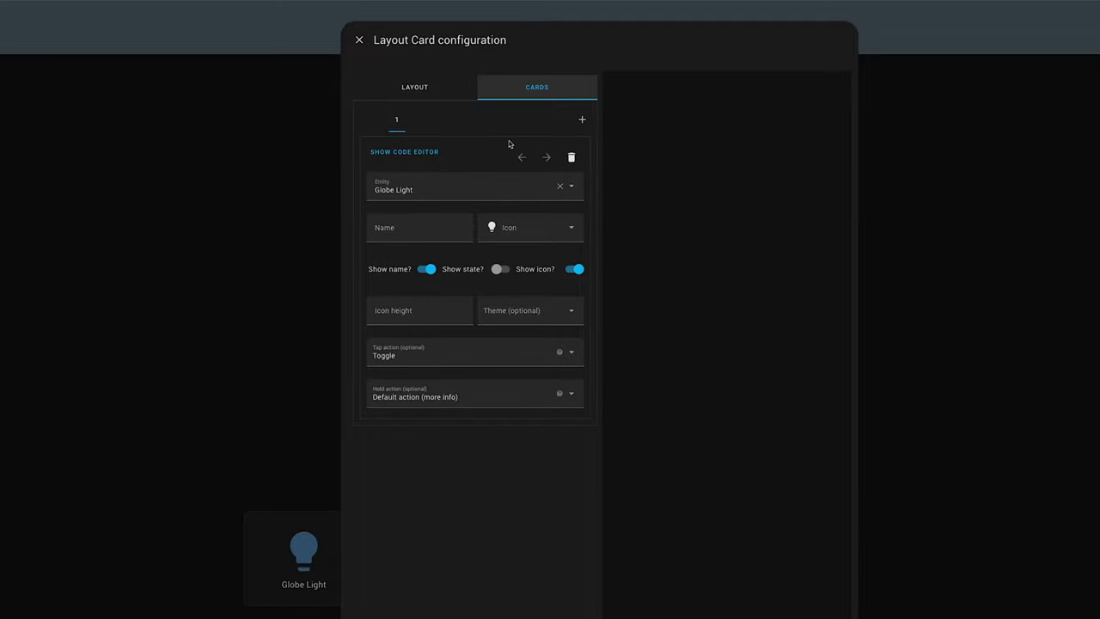
click(582, 120)
click(445, 346)
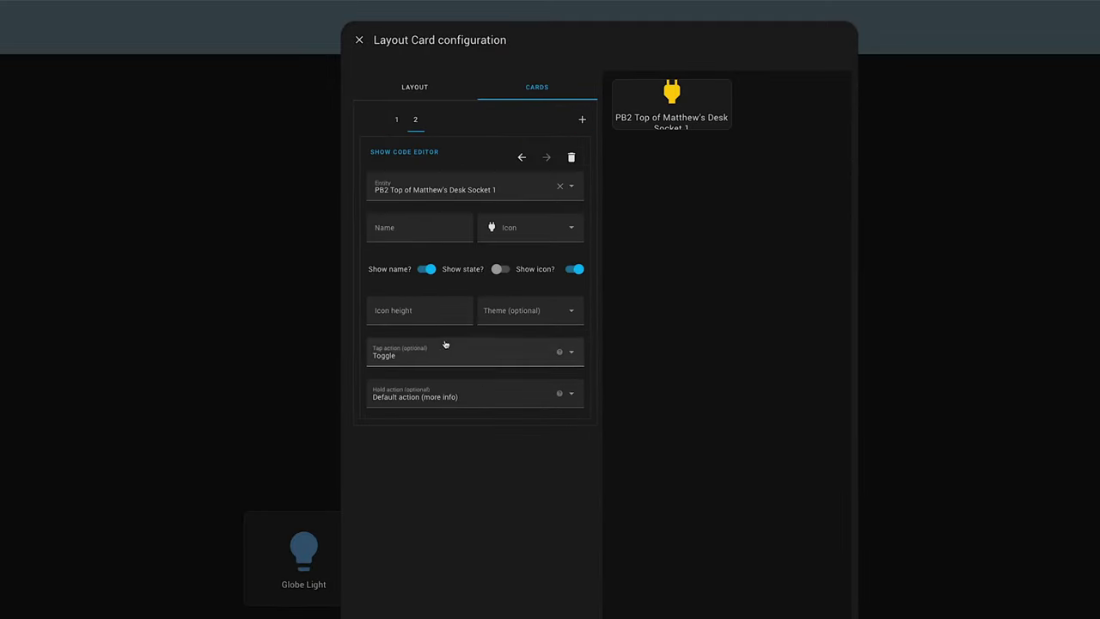
double_click(386, 185)
click(376, 189)
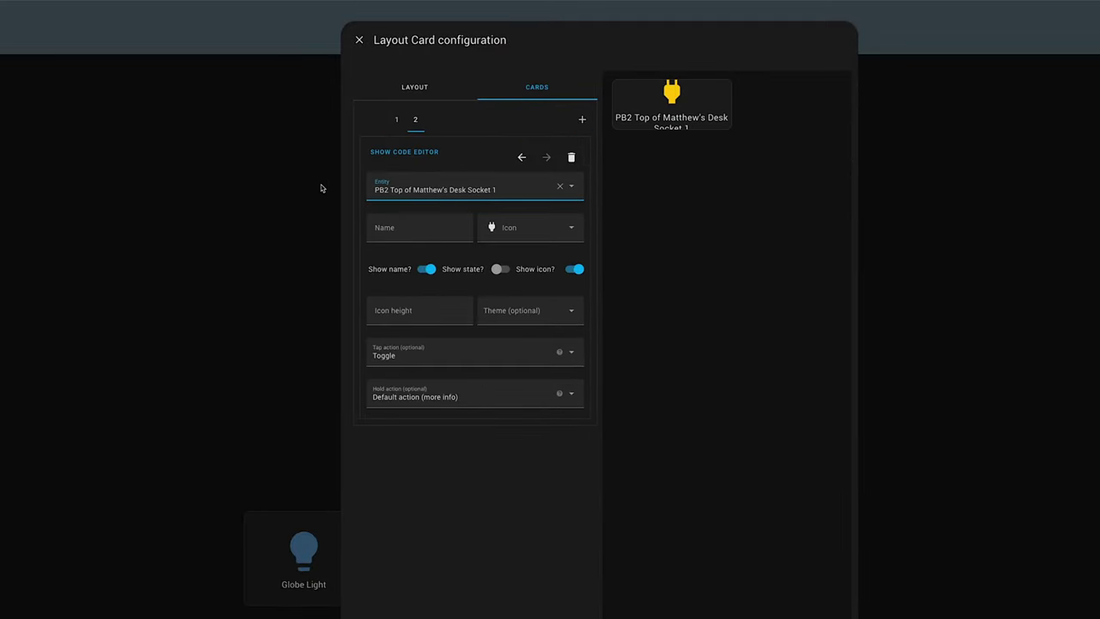
key(ctrl+a)
key(BackSpace)
text(glob)
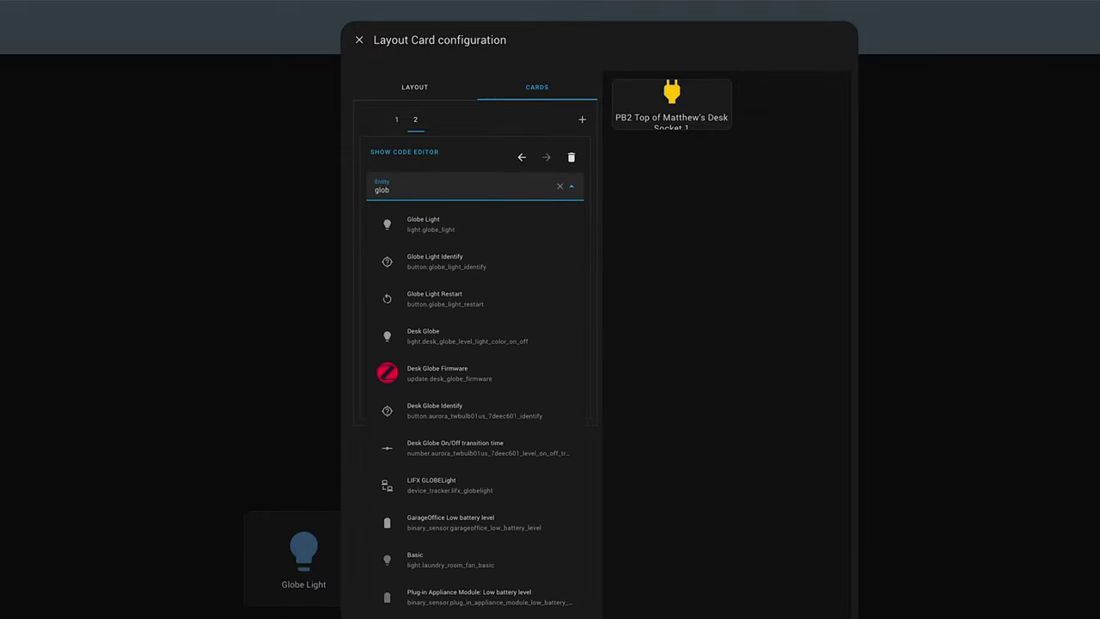
click(440, 333)
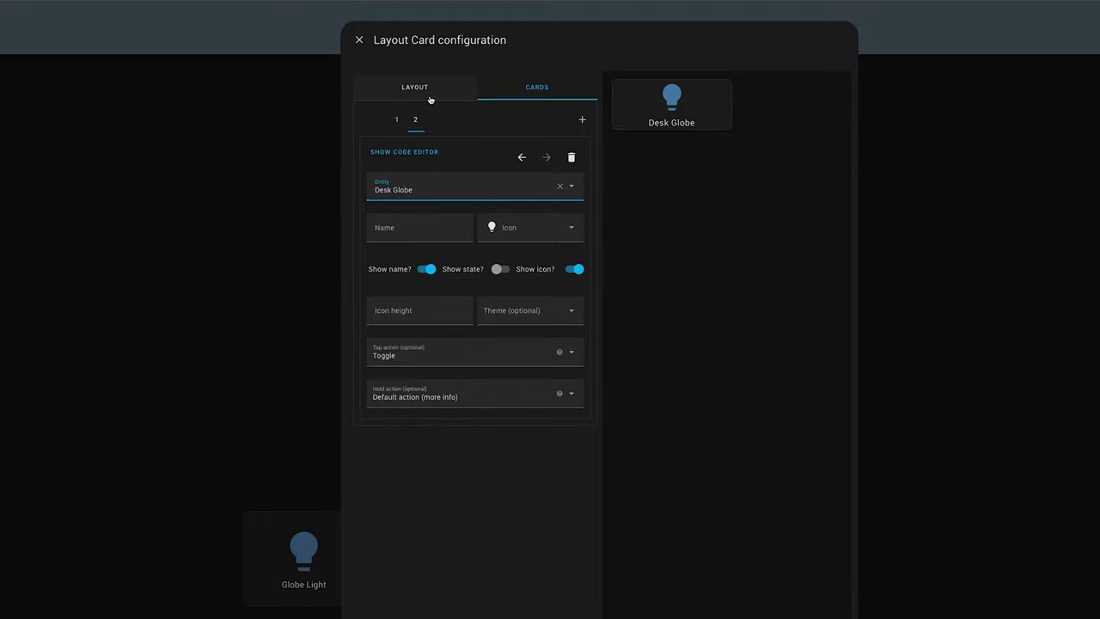
Copy Globe Light's view_layout grid-area to Desk Globe, change it to row4-5, and save.
click(551, 612)
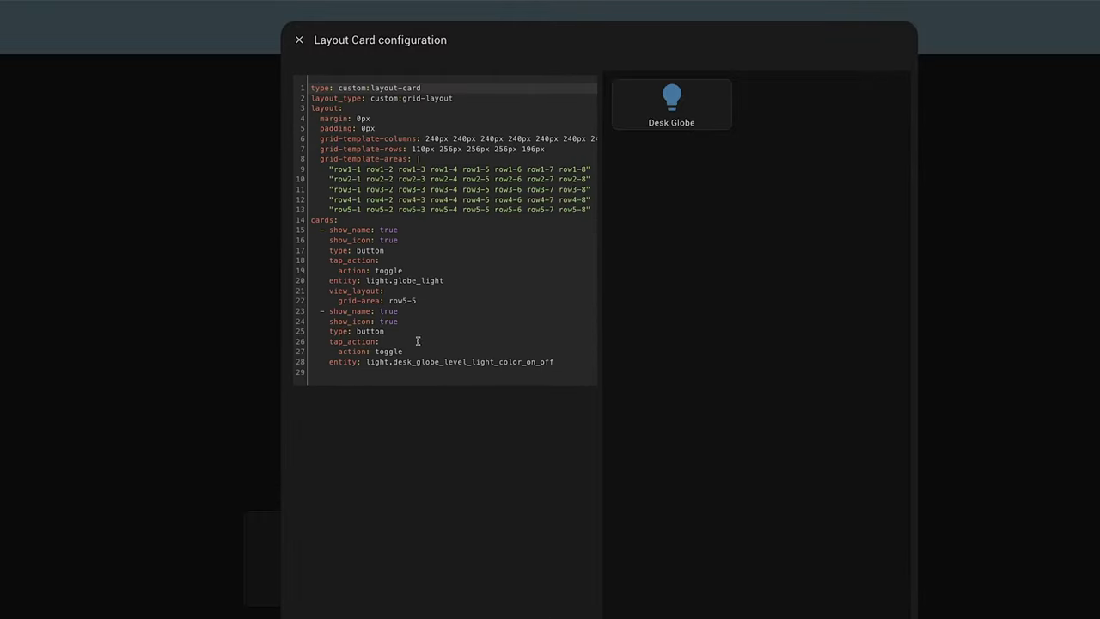
drag(427, 301, 283, 296)
key(ctrl+c)
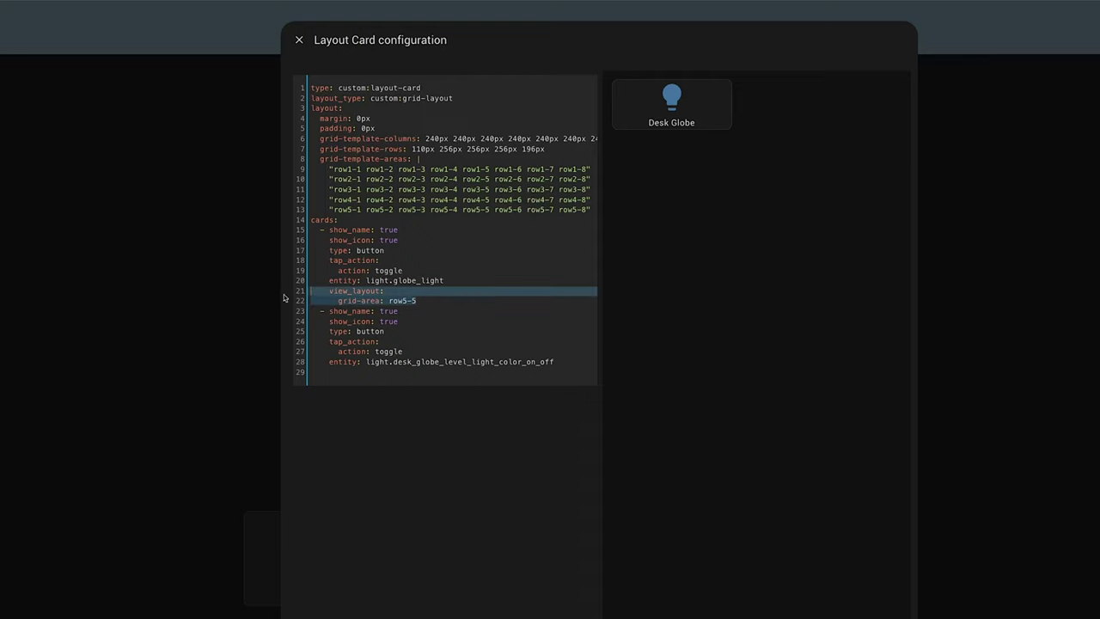
click(314, 372)
key(ctrl+v)
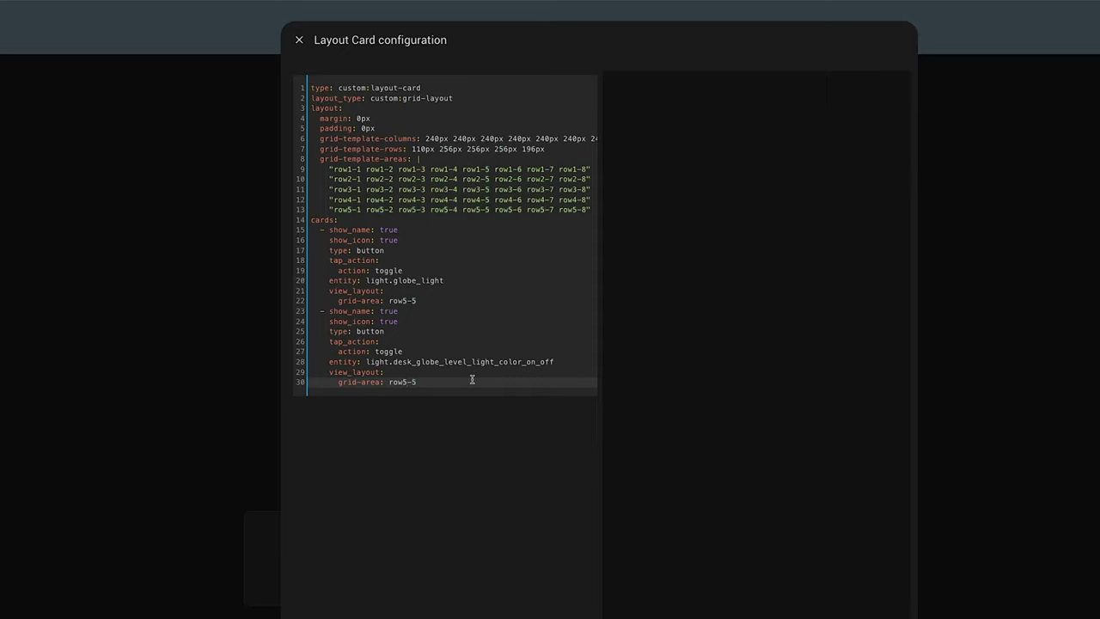
key(Left)
key(Left)
key(BackSpace)
text(4)
key(Delete)
key(Delete)
text(-6)
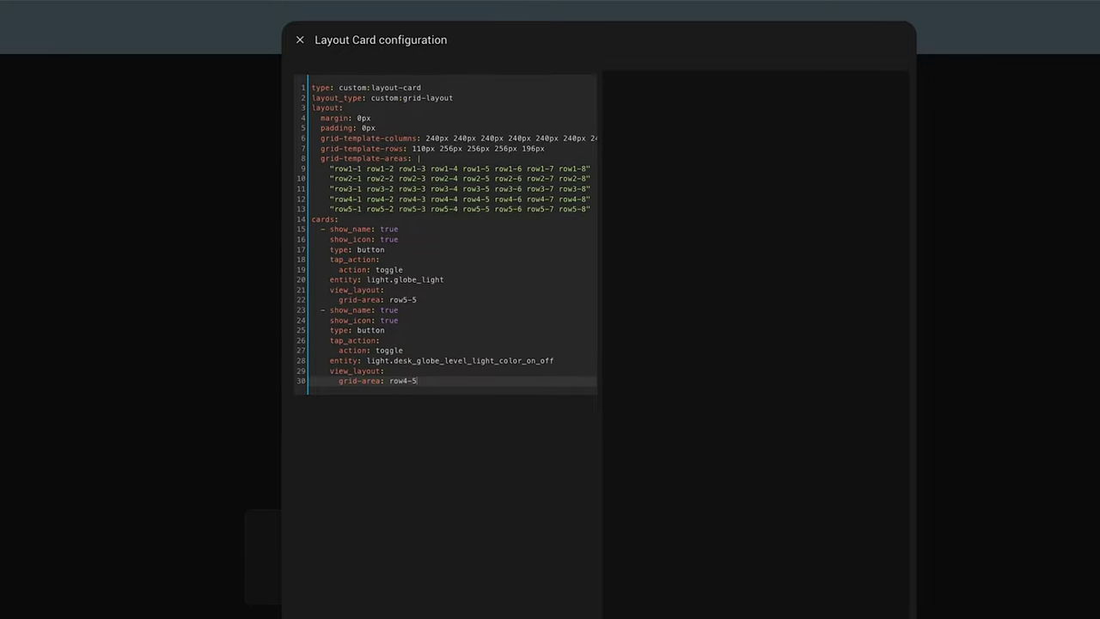
click(759, 414)
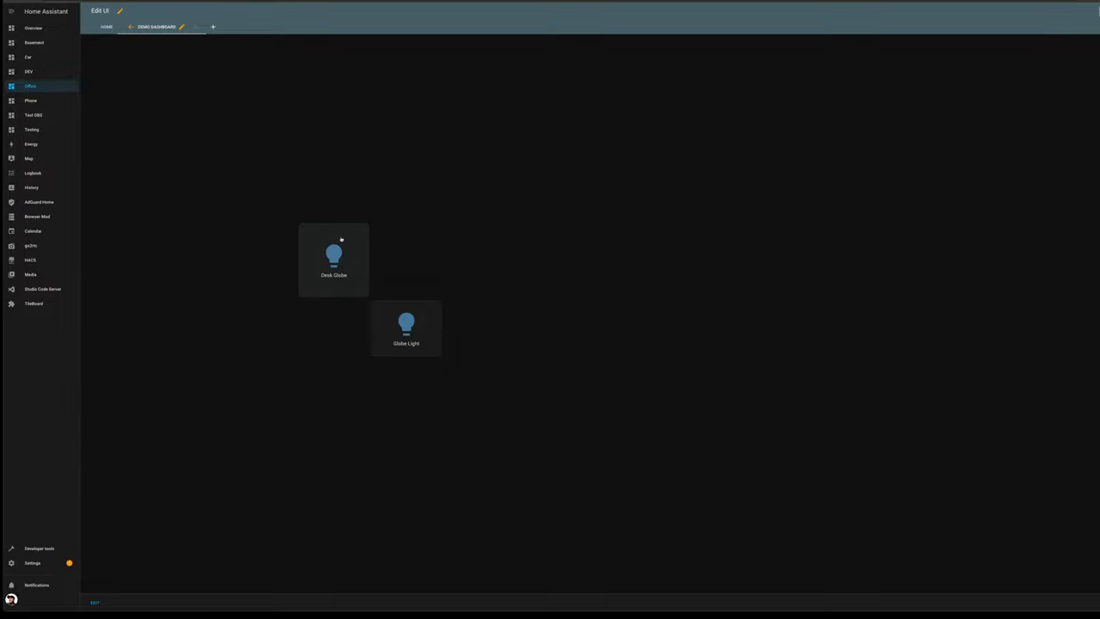
Change the last grid-template-rows height from 196px to 50px in the YAML and save.
click(94, 603)
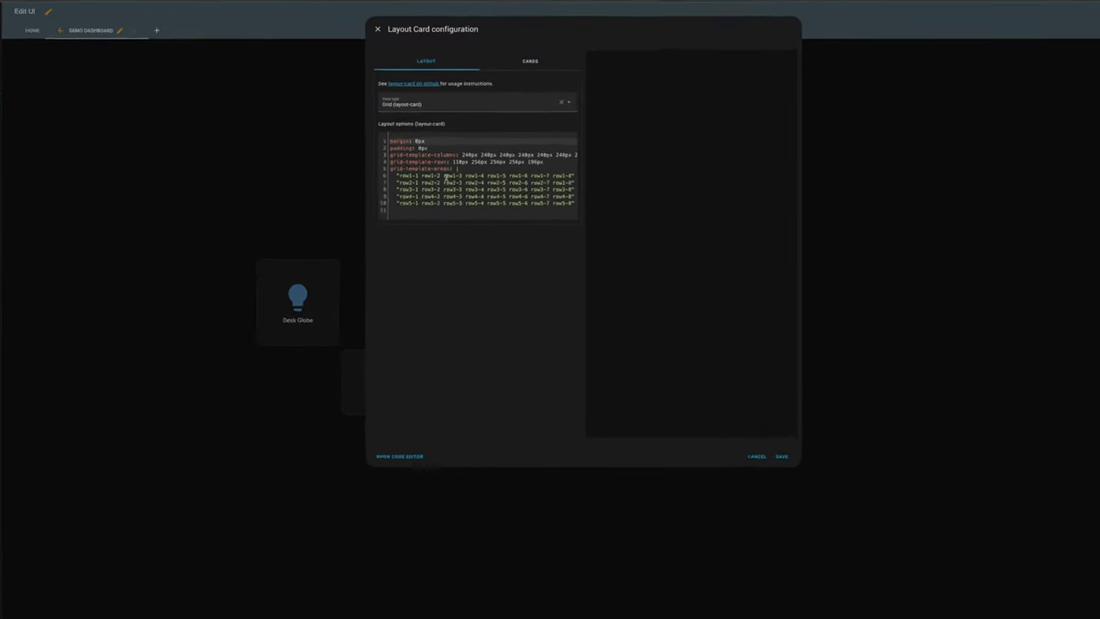
click(400, 456)
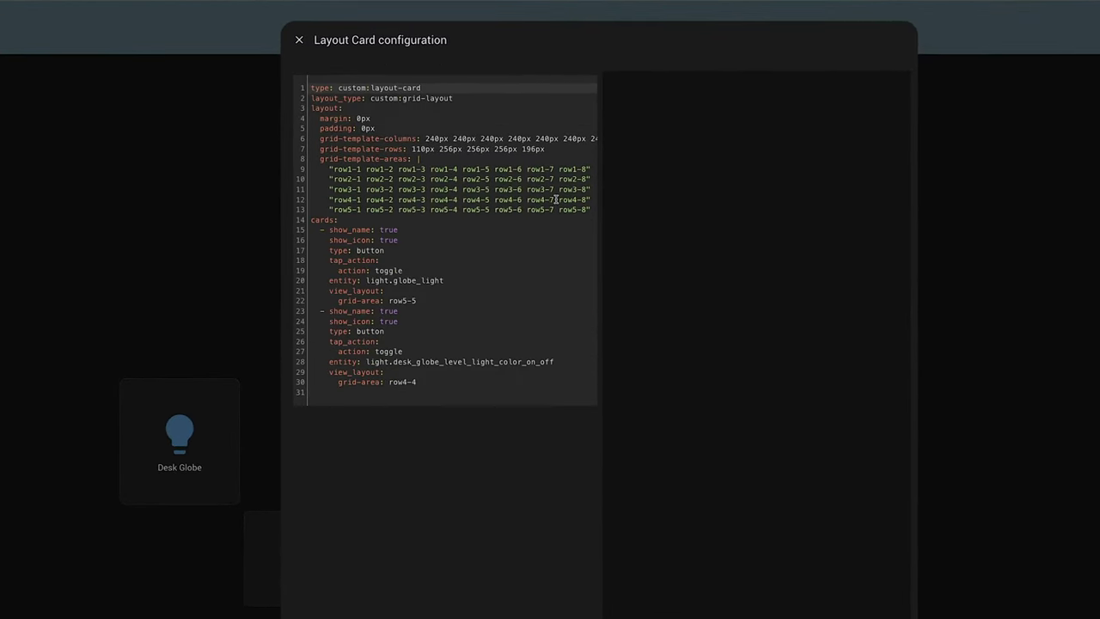
double_click(509, 149)
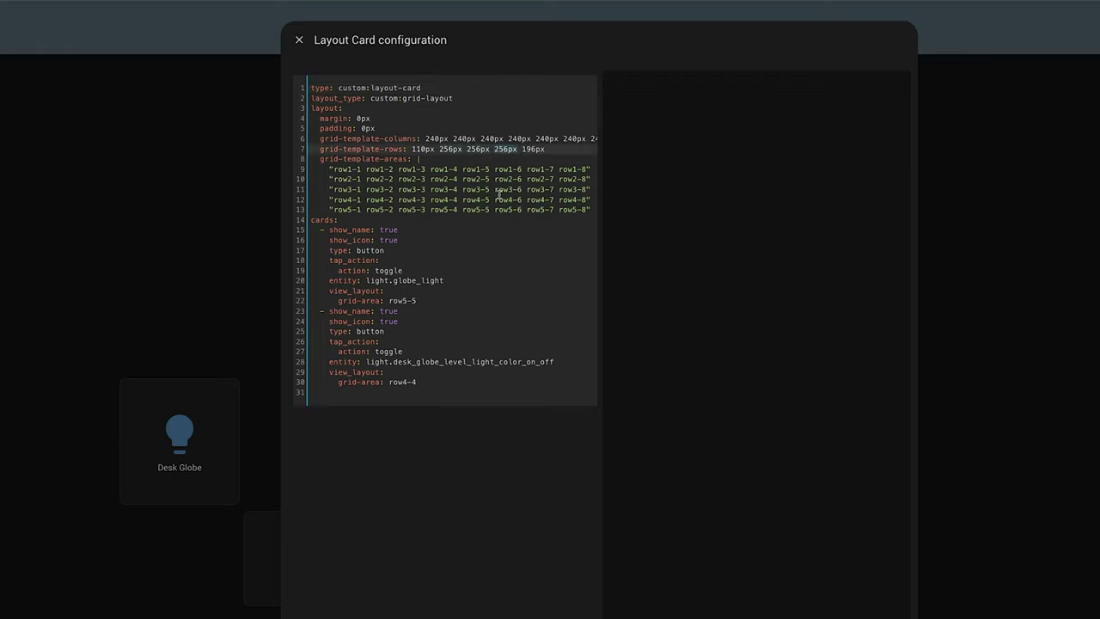
click(545, 149)
double_click(533, 149)
text(50px)
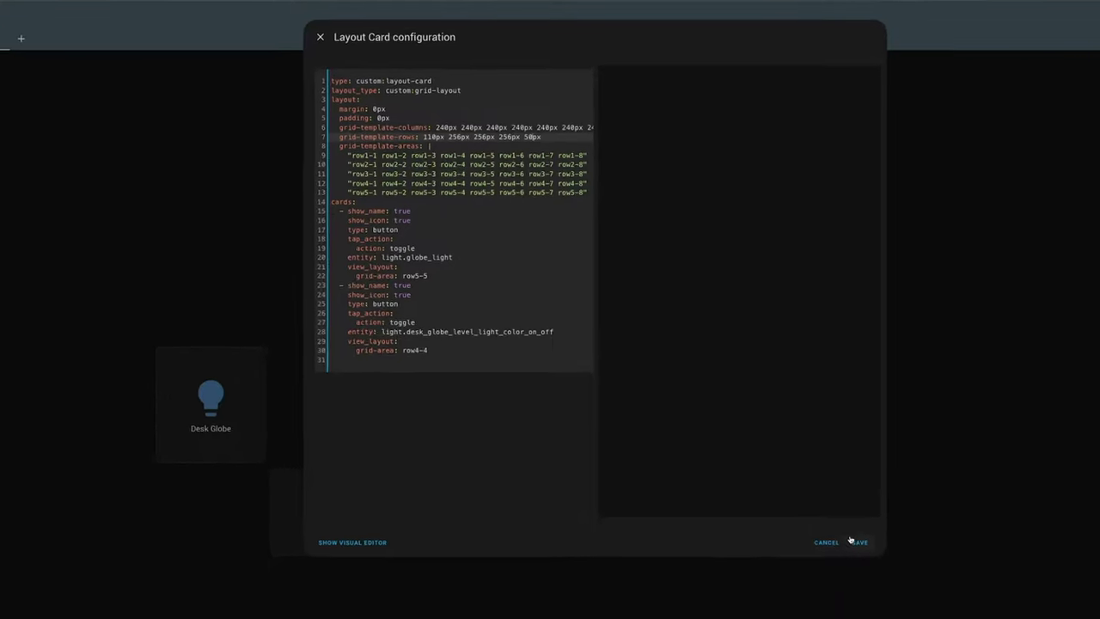
click(858, 541)
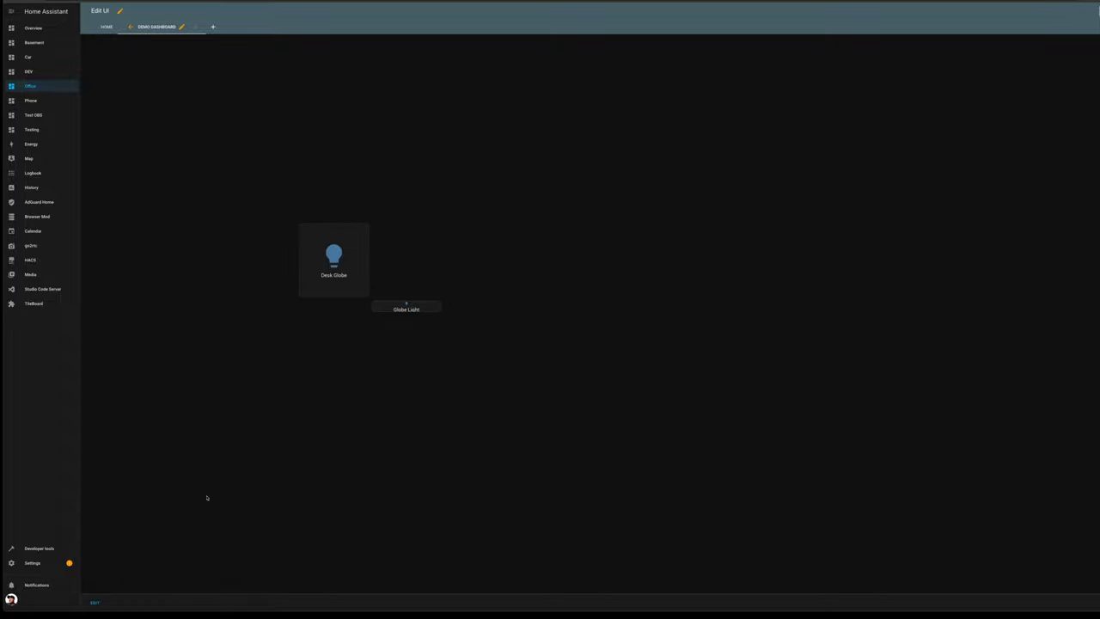
click(93, 603)
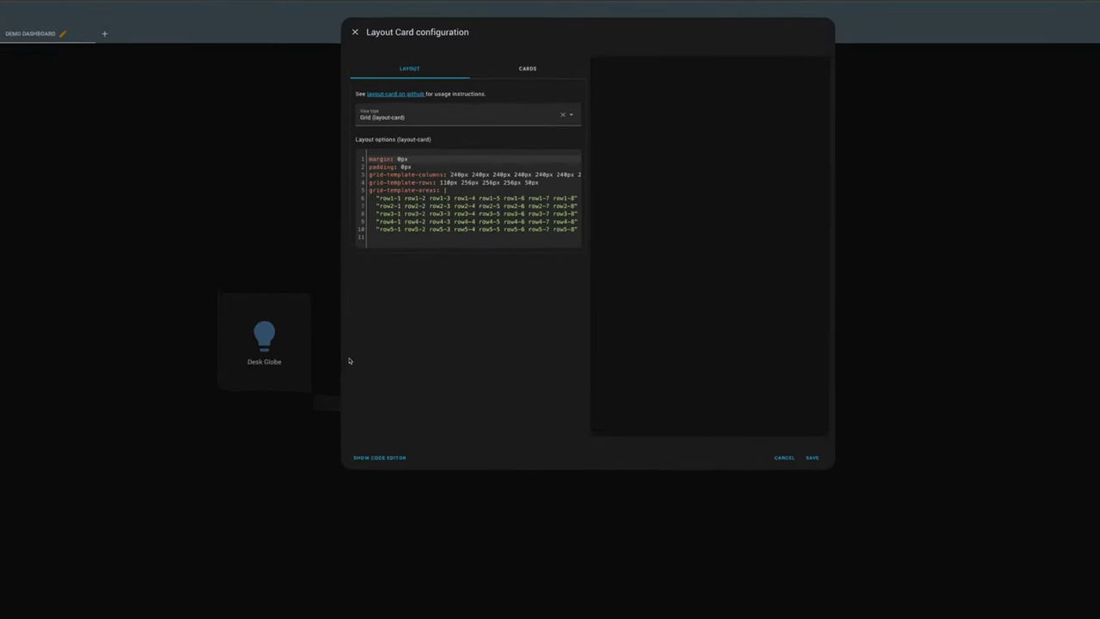
Append a 50px row height and duplicate the row5 grid-template-areas line.
click(568, 240)
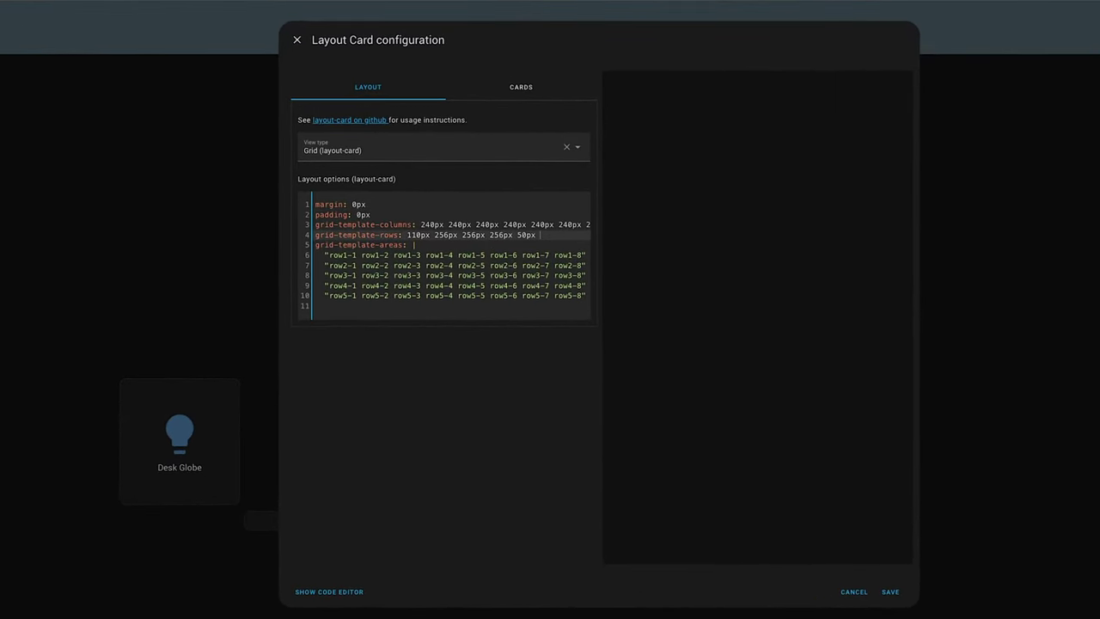
text(50)
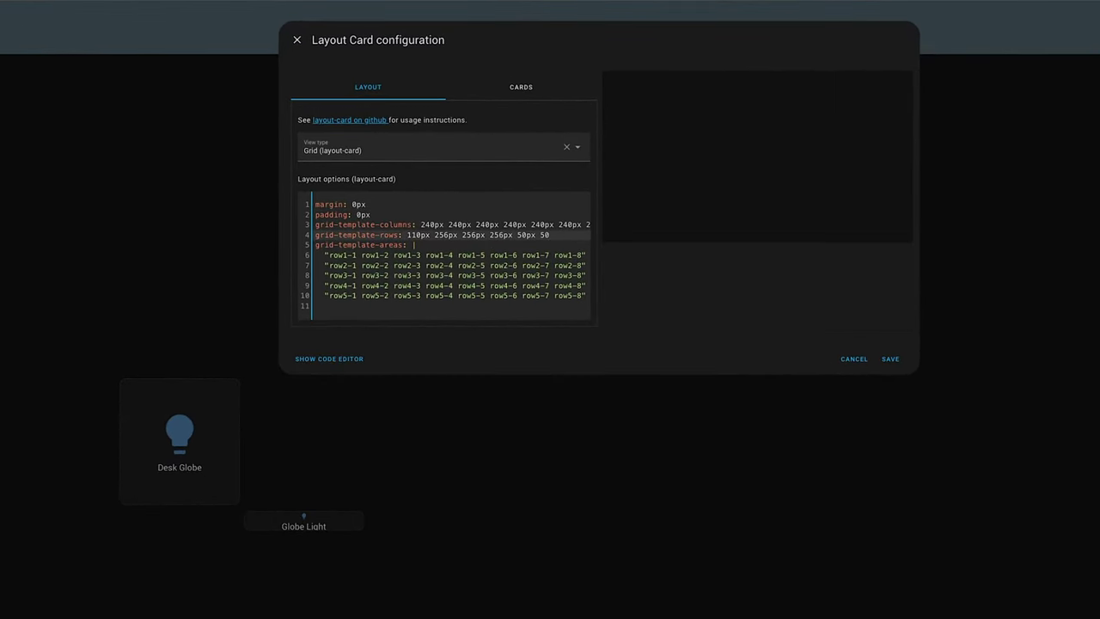
text(px)
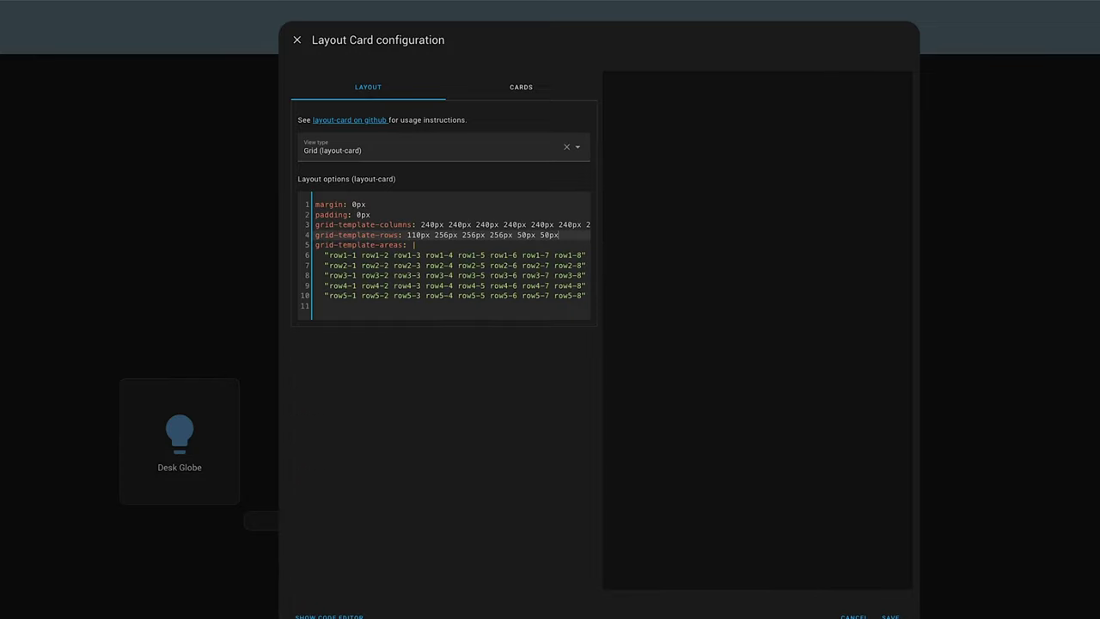
triple_click(443, 294)
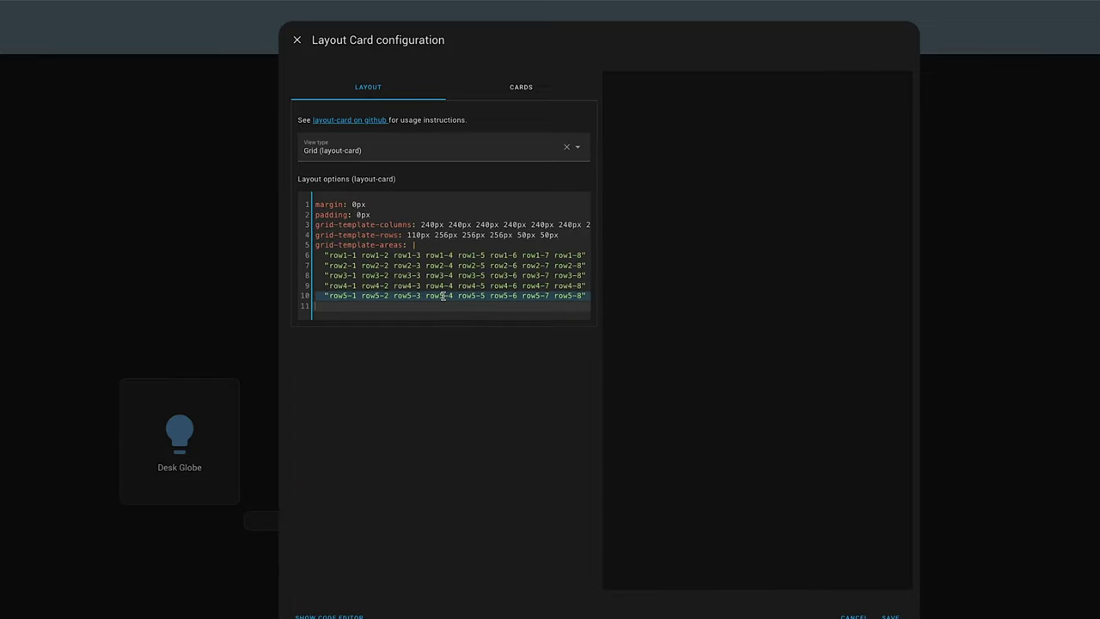
key(ctrl+c)
click(318, 305)
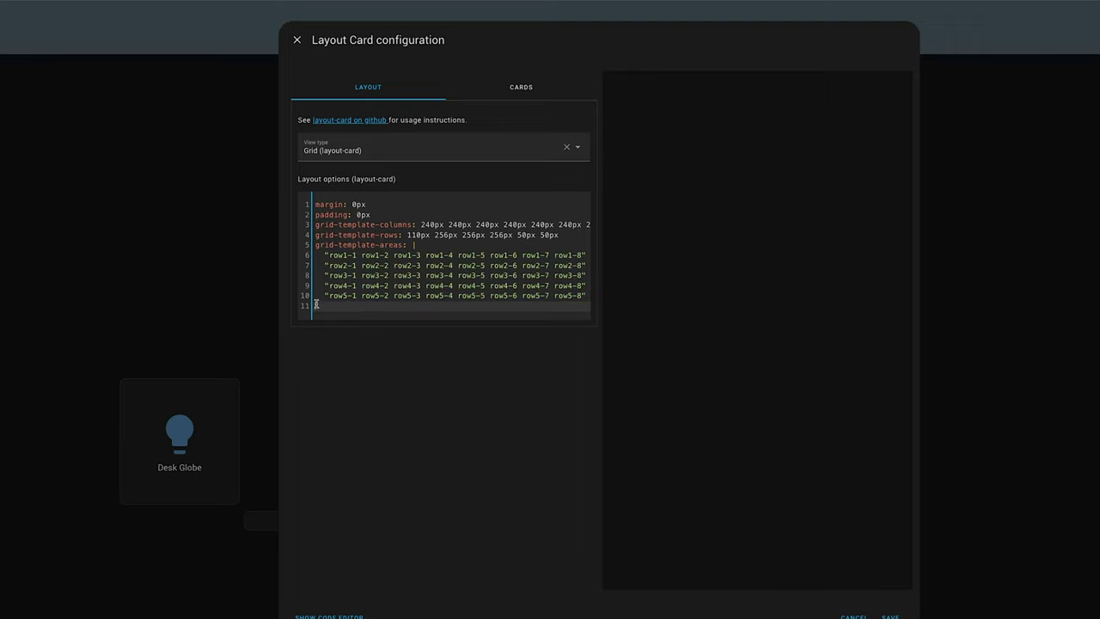
key(ctrl+v)
Rename the duplicated line's areas row5-1 through row5-8 to row6-1 through row6-8.
click(348, 306)
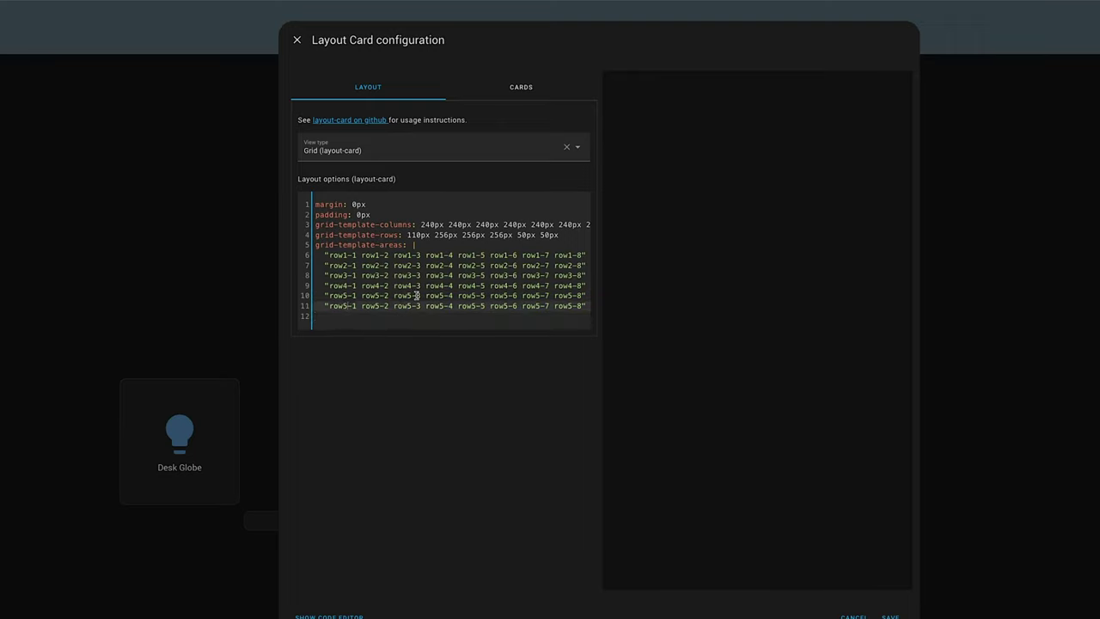
key(BackSpace)
text(6)
click(382, 306)
key(BackSpace)
text(6)
click(413, 306)
key(BackSpace)
text(6)
click(445, 306)
key(BackSpace)
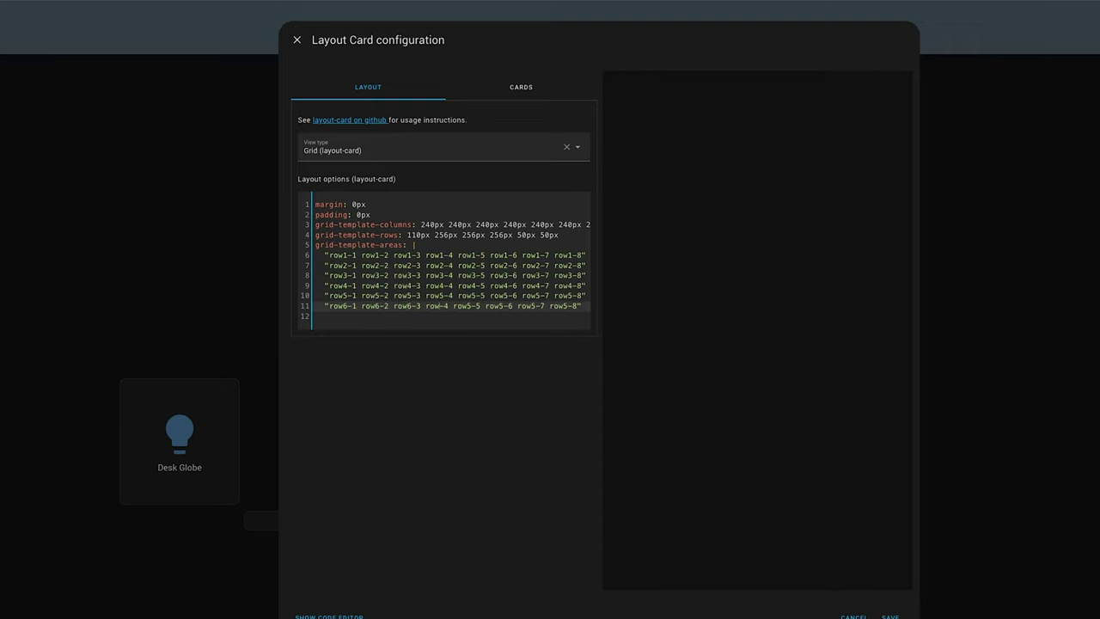
text(6)
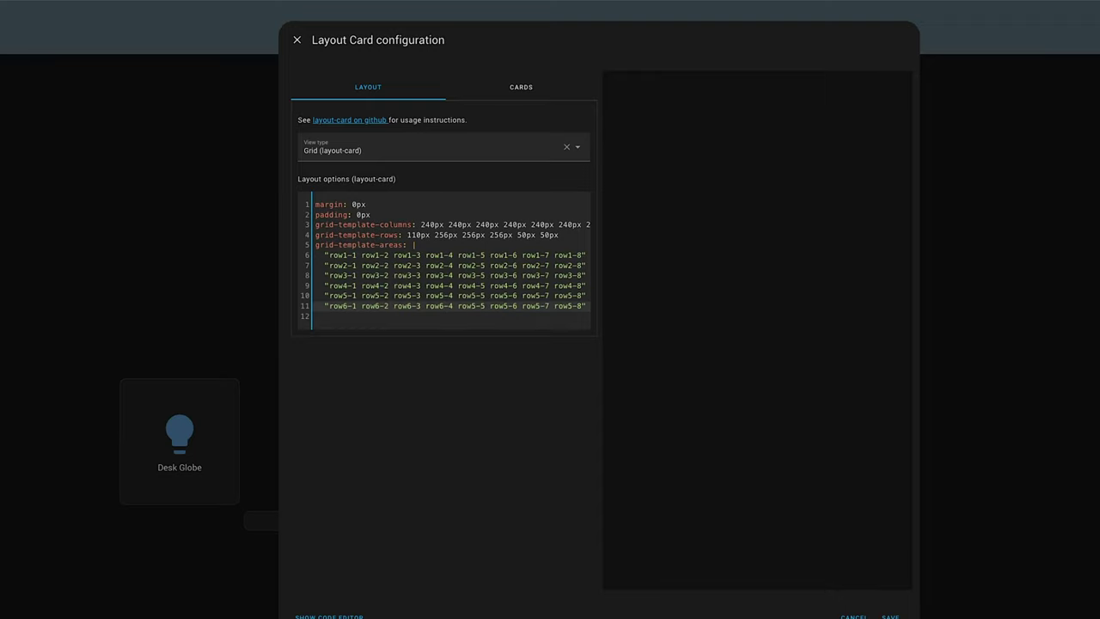
click(477, 306)
key(BackSpace)
text(6)
click(509, 306)
key(BackSpace)
text(6)
click(540, 306)
key(BackSpace)
text(6)
key(BackSpace)
Finish the row6-8 area name, change Globe Light's grid-area from row5-5 to row6-5, and save.
text(6)
click(326, 613)
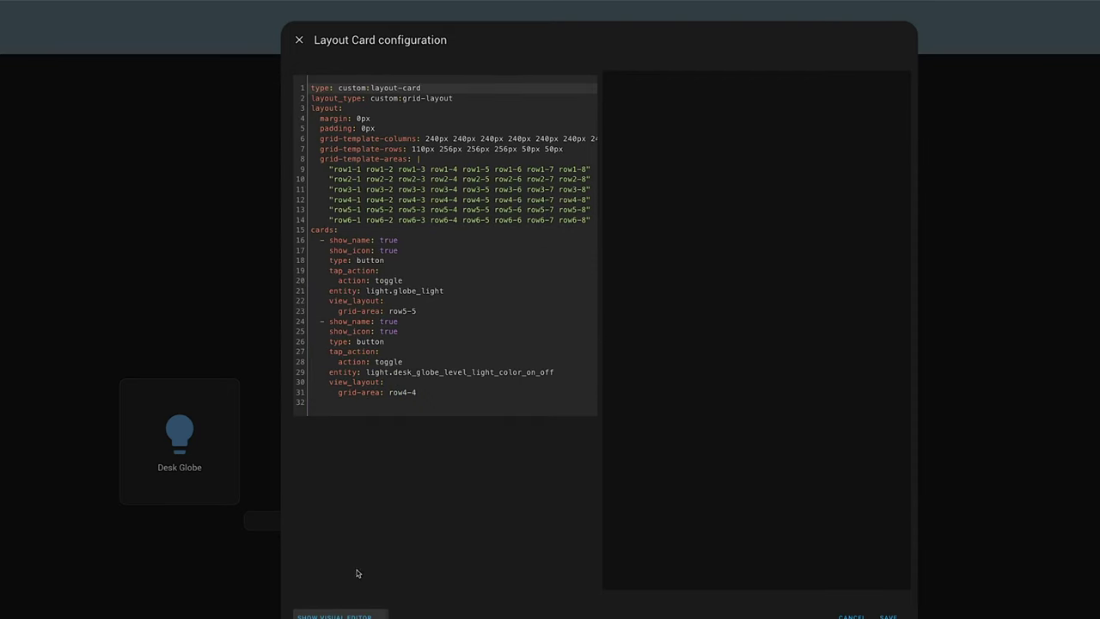
click(435, 396)
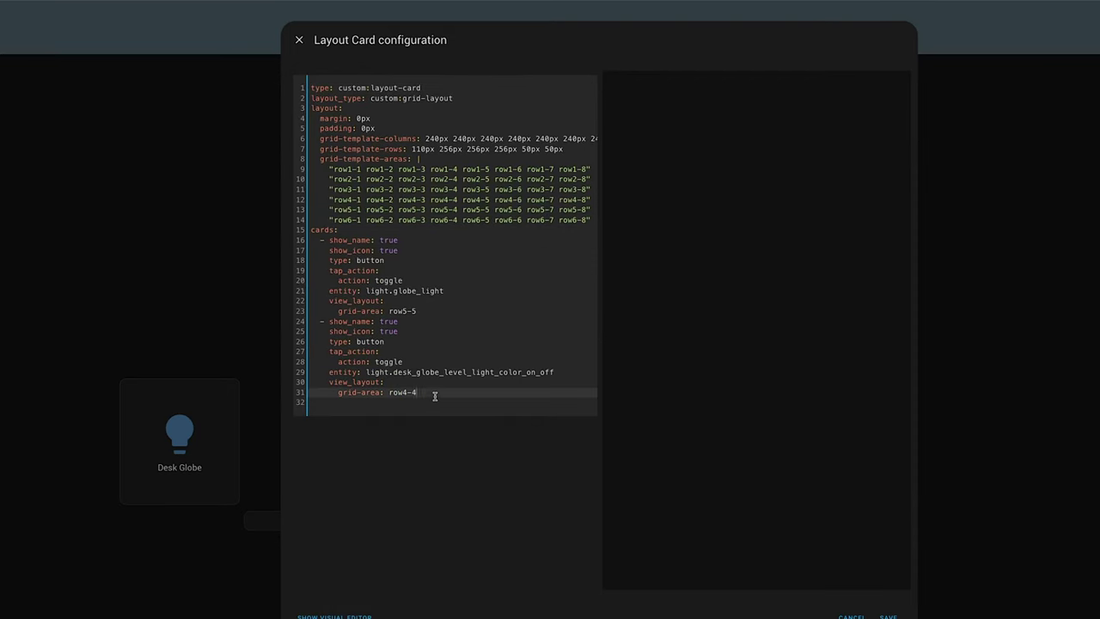
click(415, 310)
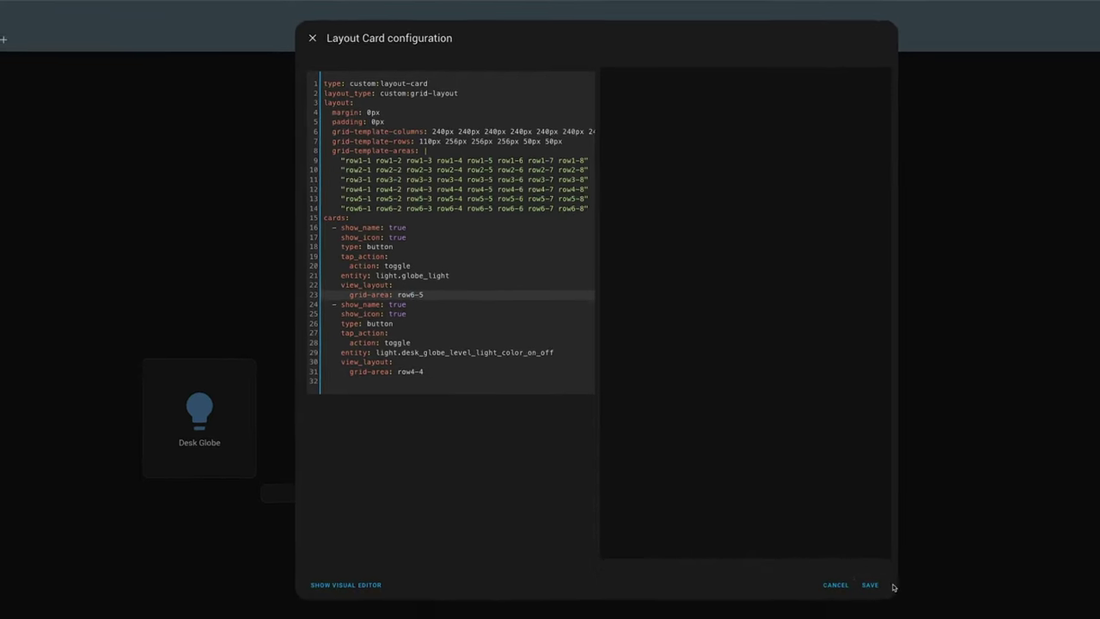
click(887, 616)
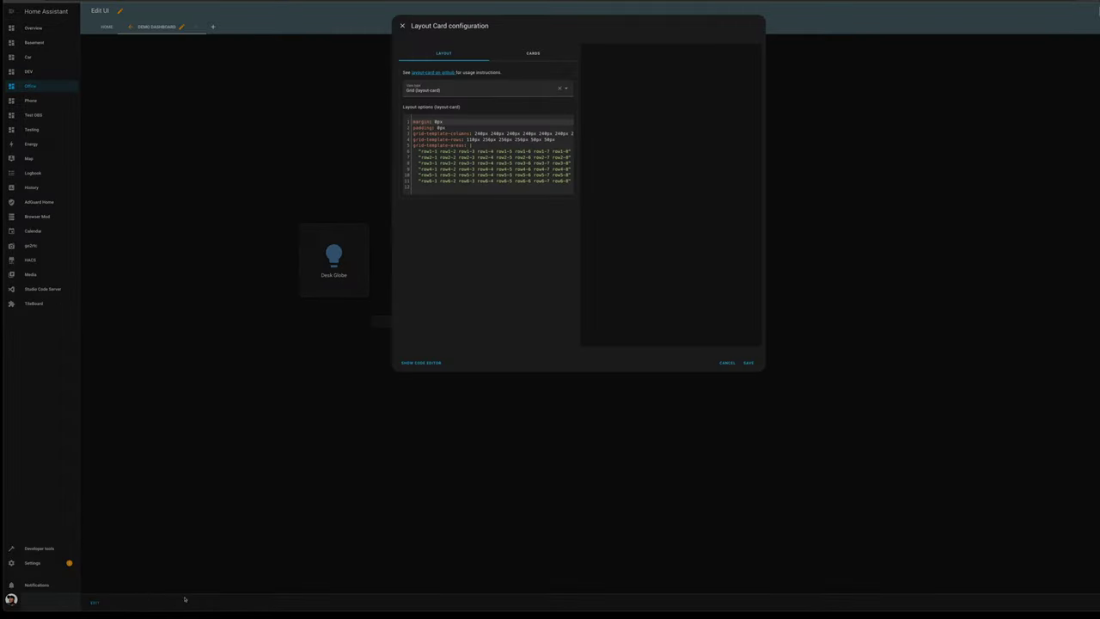
Change Desk Globe's grid-area from row4-4 to row5-4 in the YAML and save.
click(334, 616)
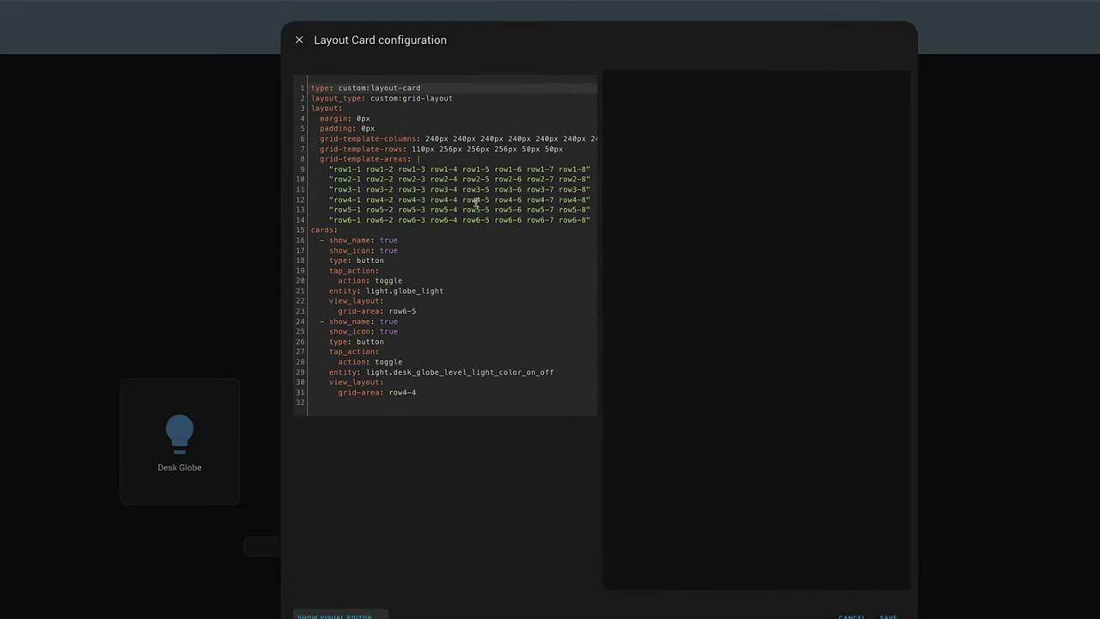
click(487, 290)
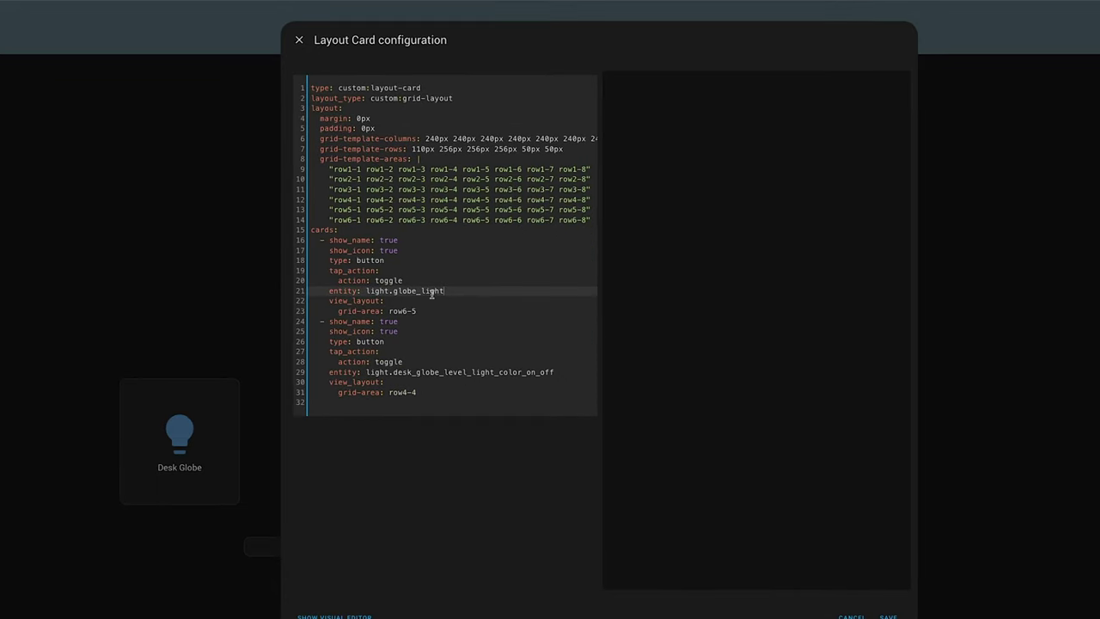
click(406, 392)
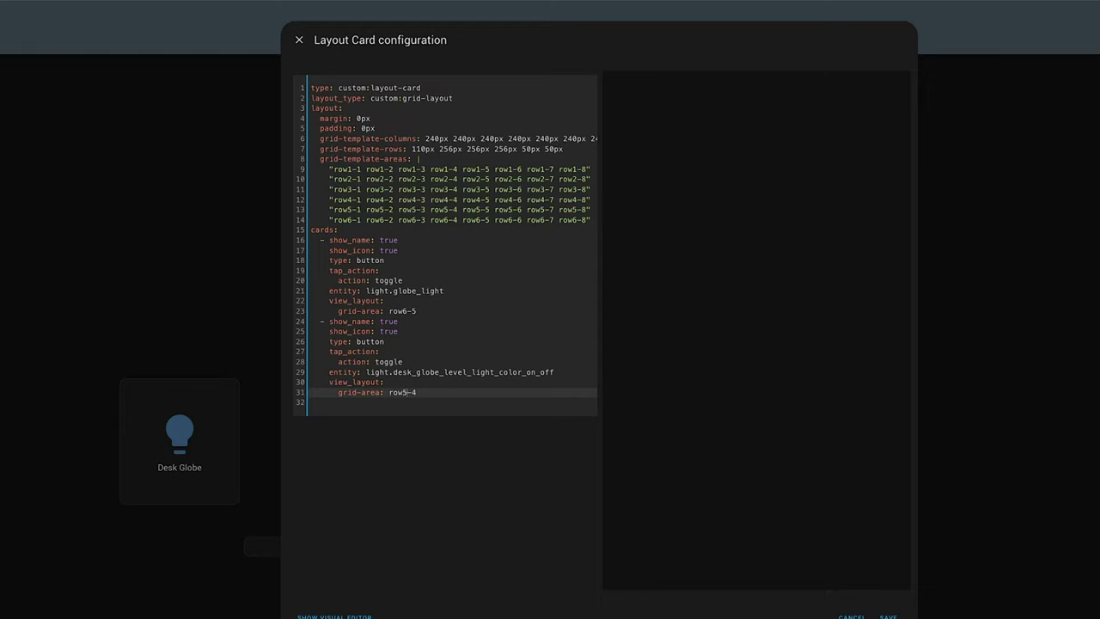
click(888, 616)
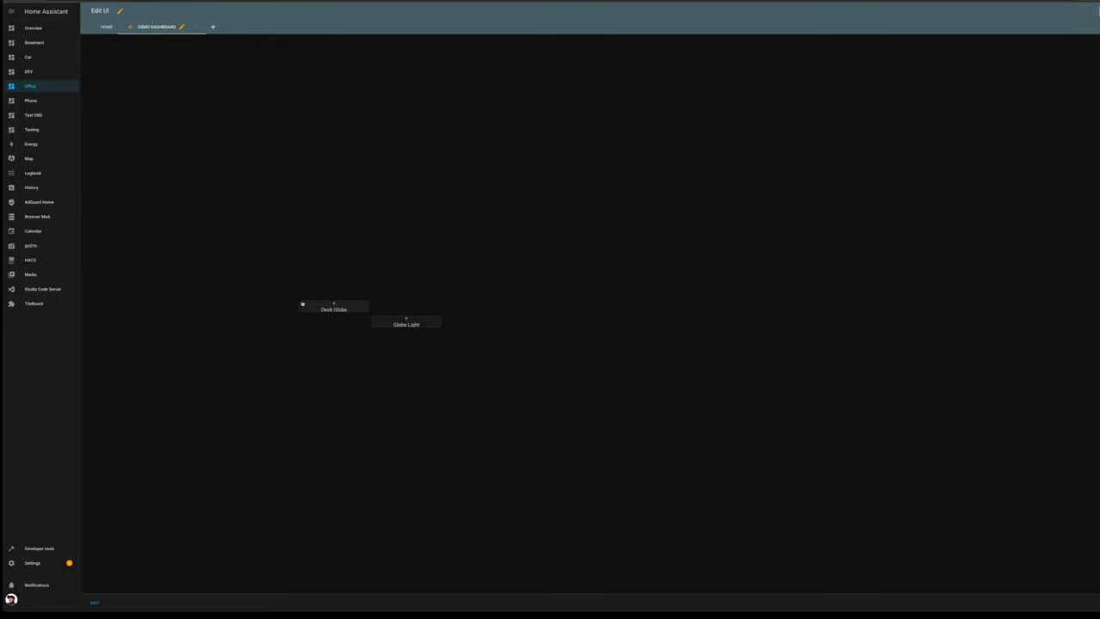
In the layout YAML, change the sixth row's row6-4 grid area to row5-4.
click(96, 603)
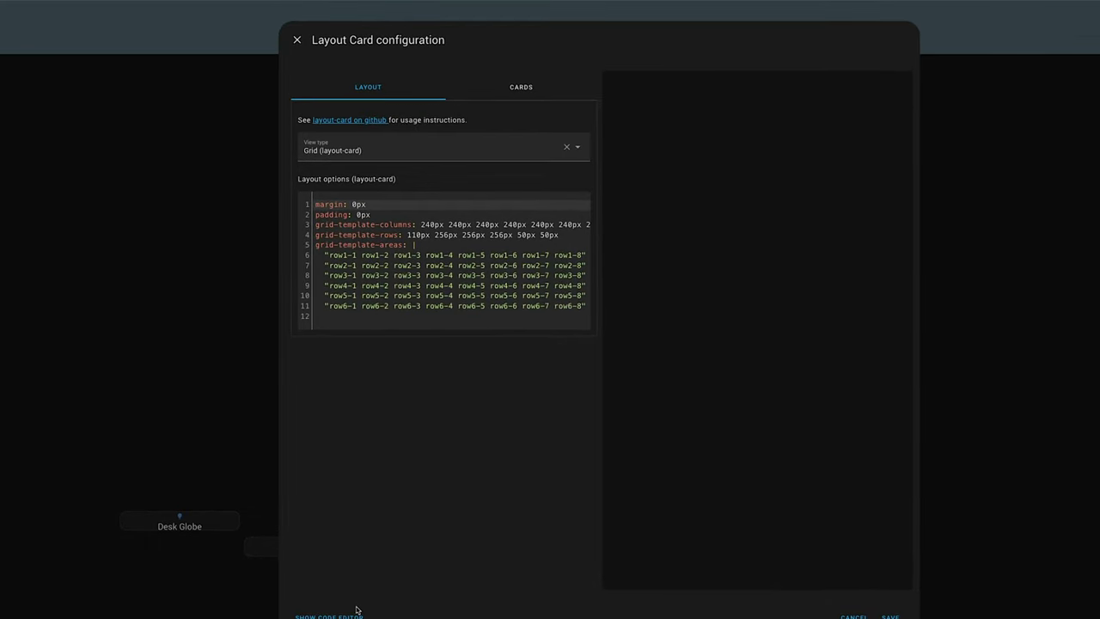
click(359, 607)
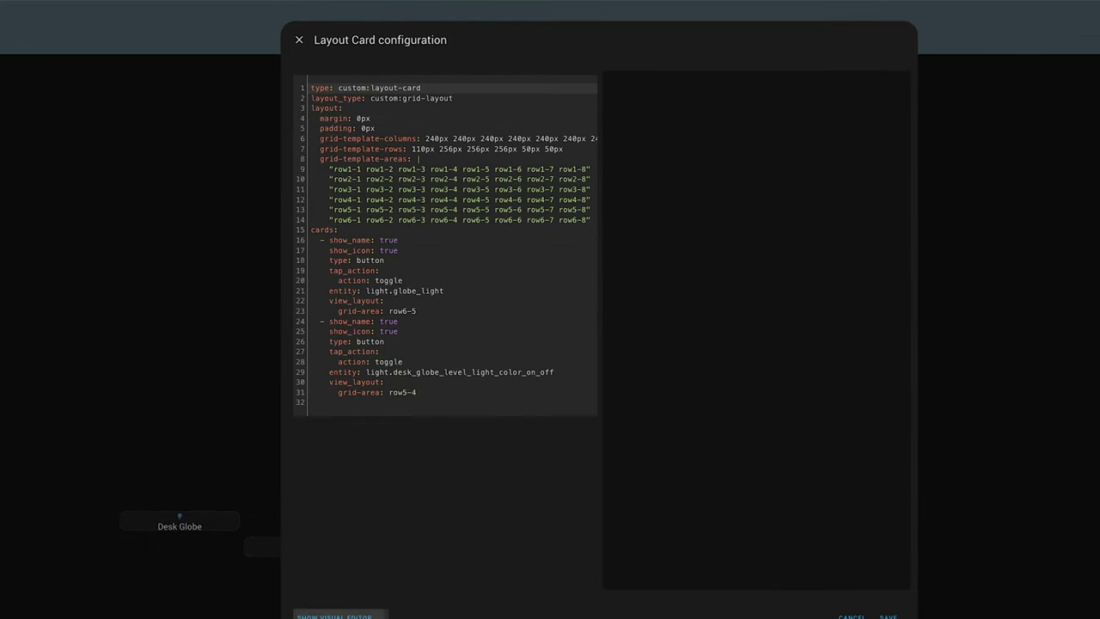
click(445, 220)
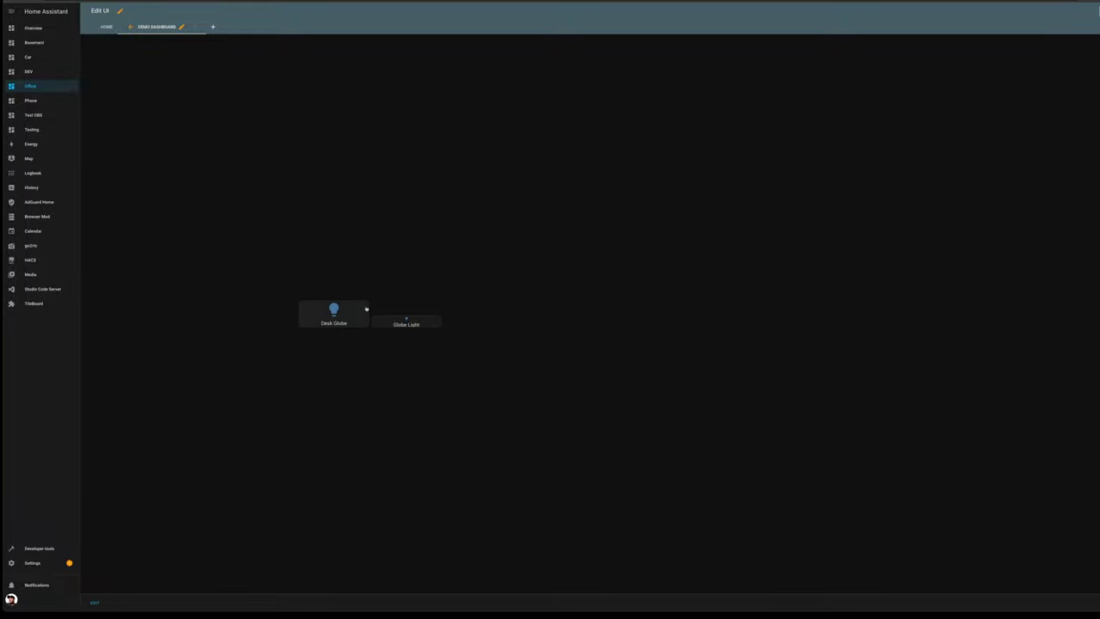
Restore row4-4 in the fourth grid-areas row, and begin reverting the sixth row's area to row6-4.
click(94, 603)
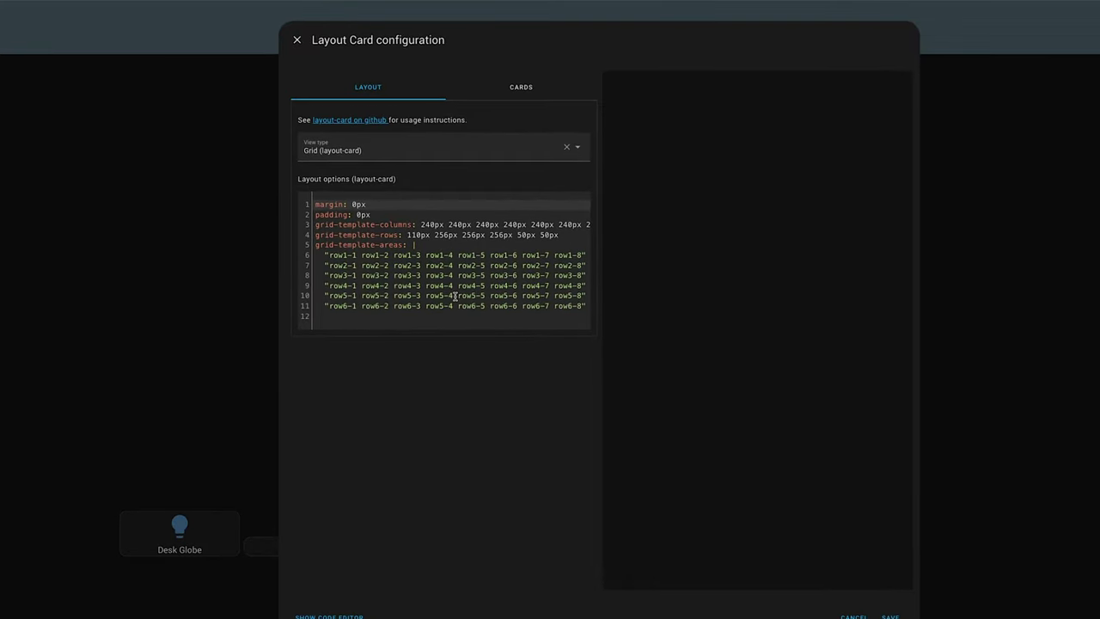
click(442, 285)
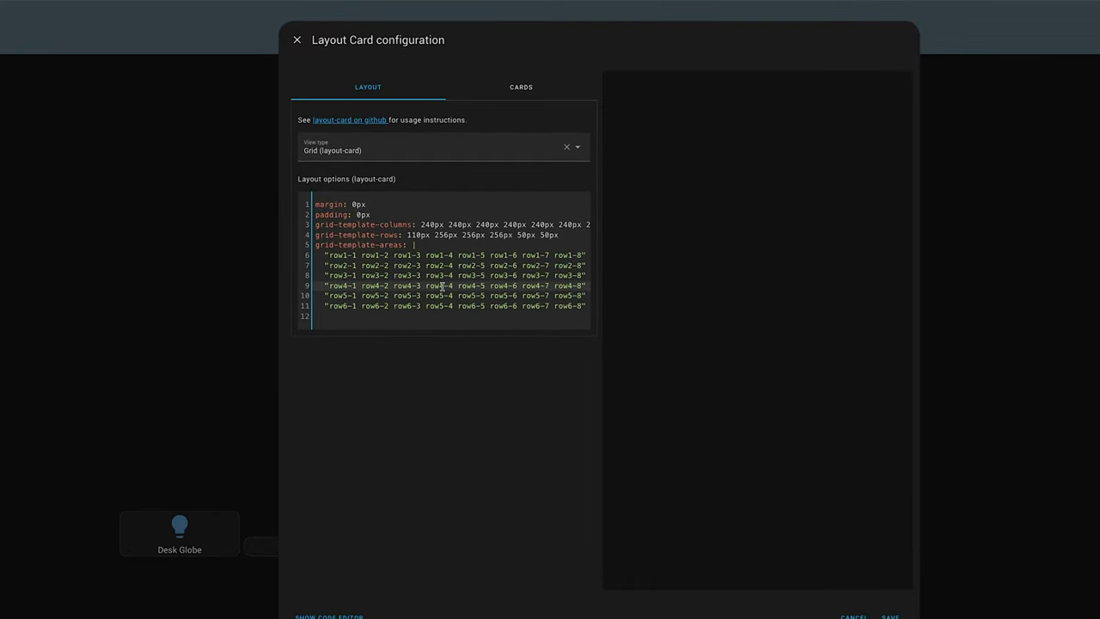
click(891, 617)
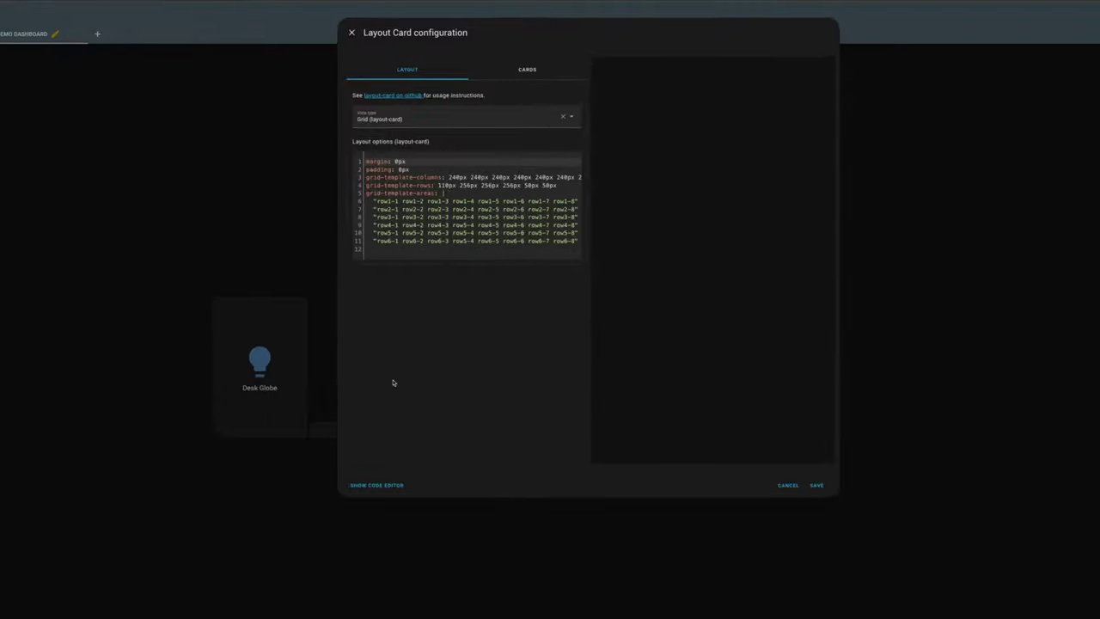
click(446, 276)
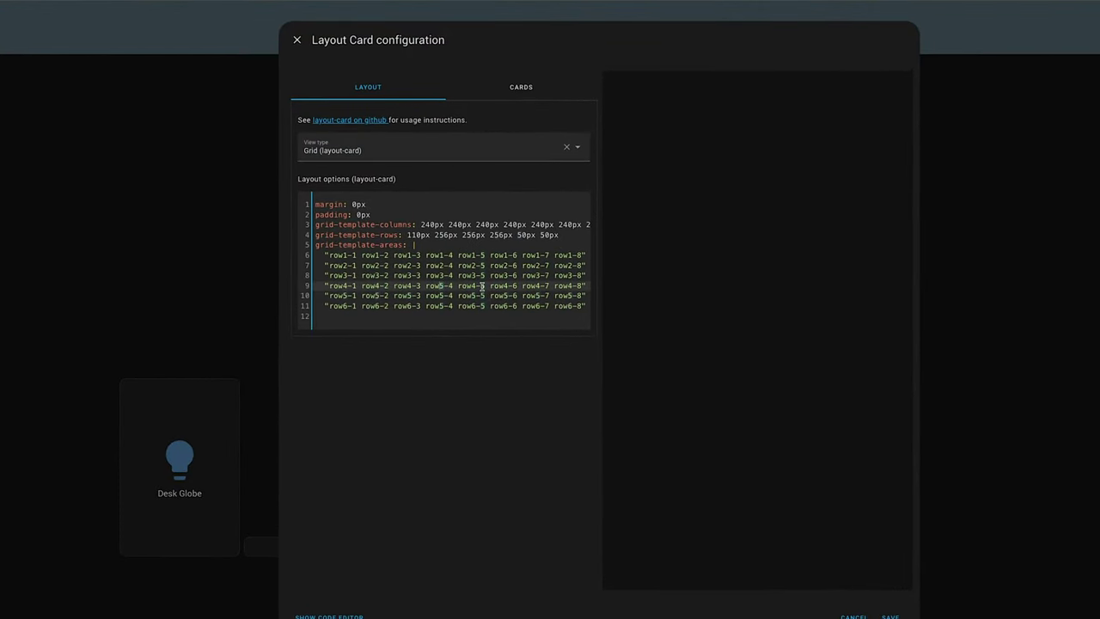
click(442, 295)
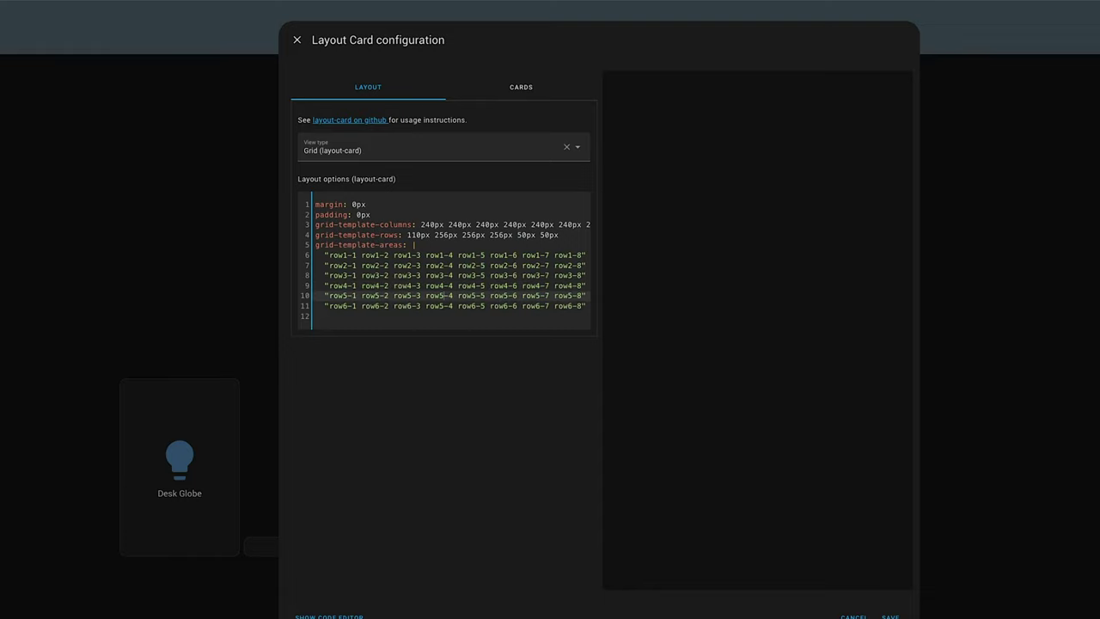
click(444, 305)
key(BackSpace)
Finish restoring row6-4, then change the fifth row's row5-3 to row5-4 and save.
text(6)
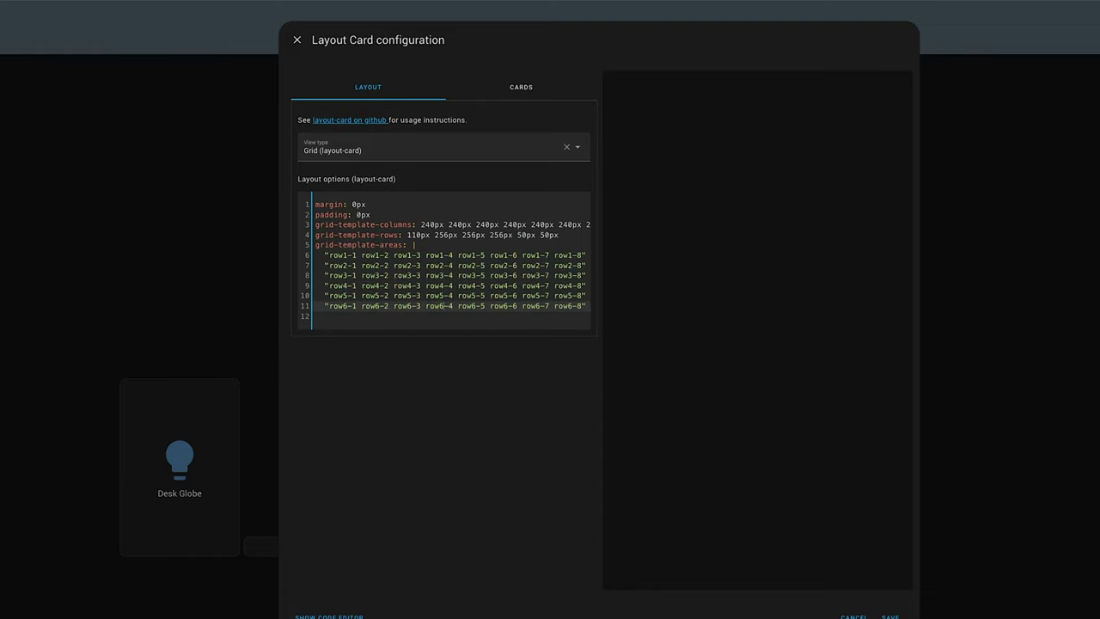
click(329, 615)
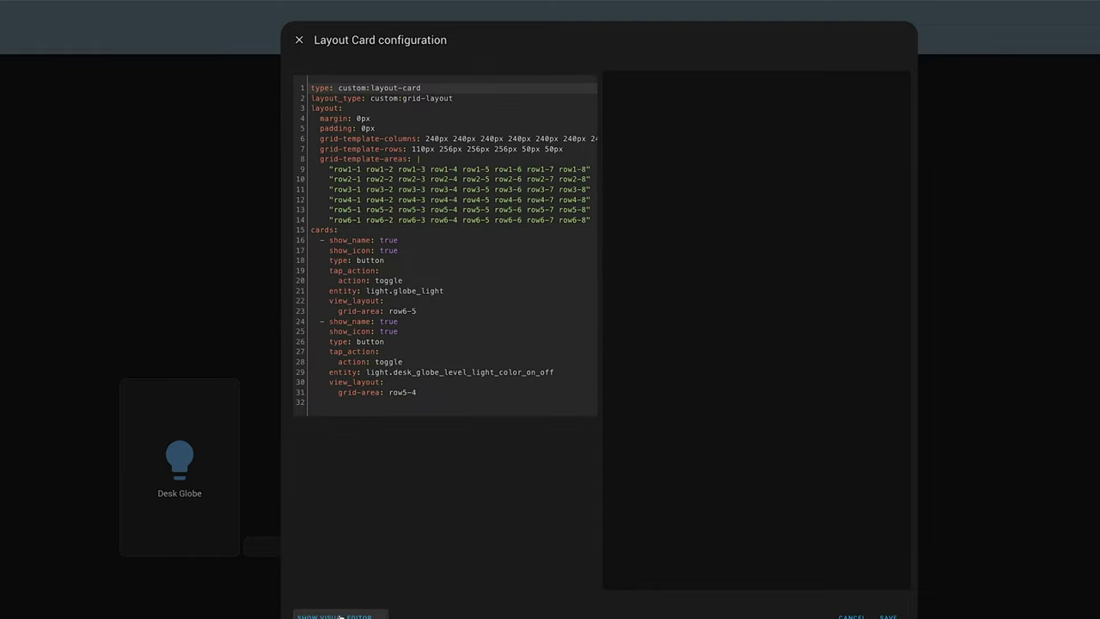
click(406, 392)
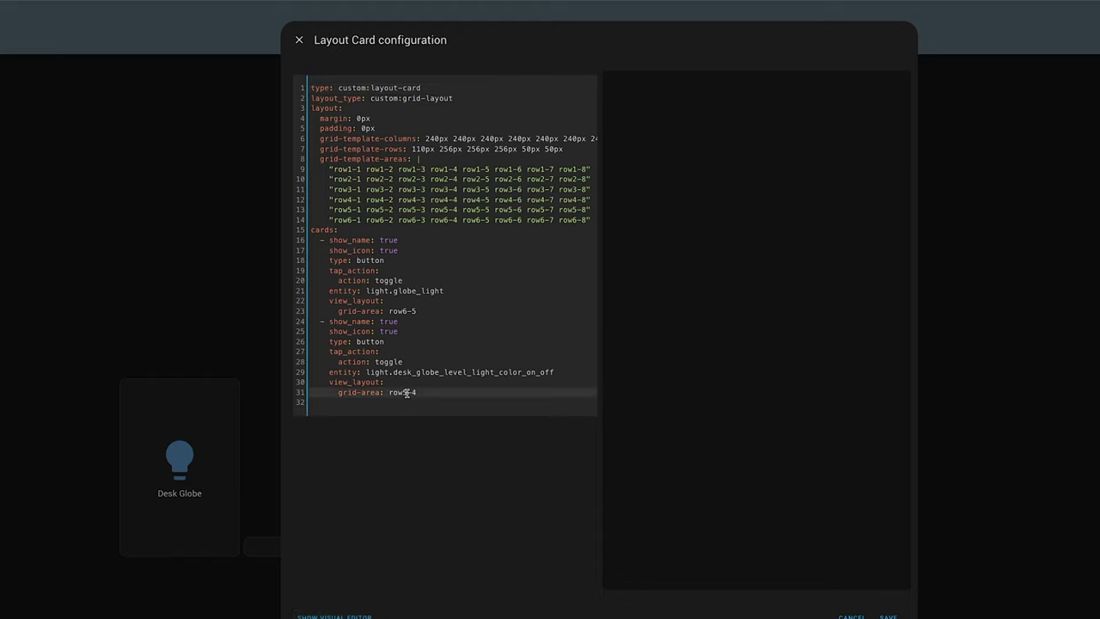
click(424, 209)
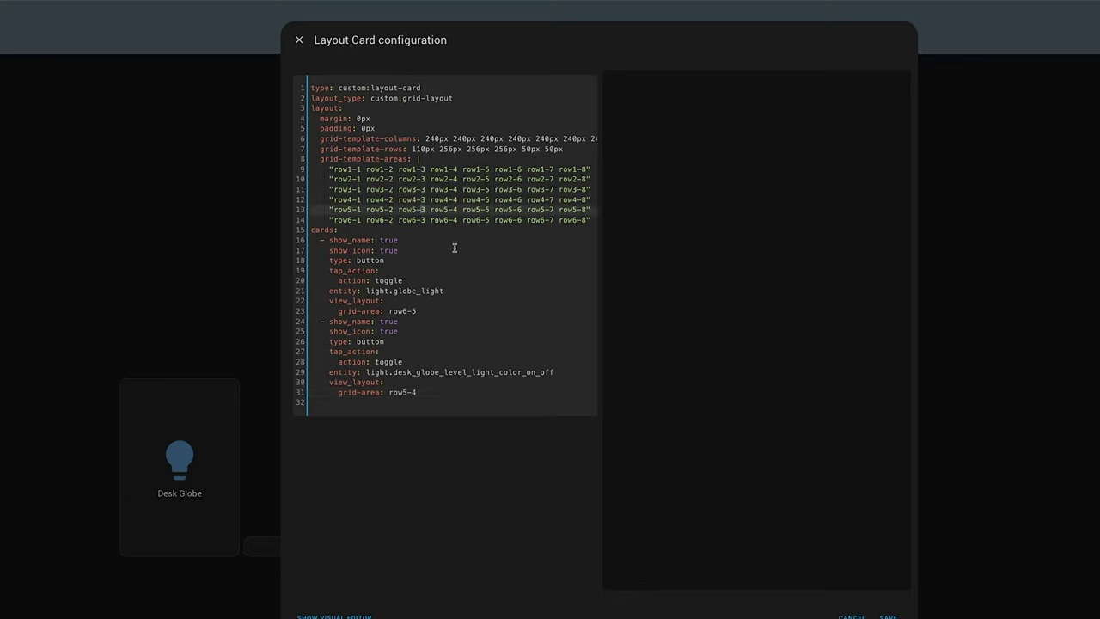
key(BackSpace)
text(4)
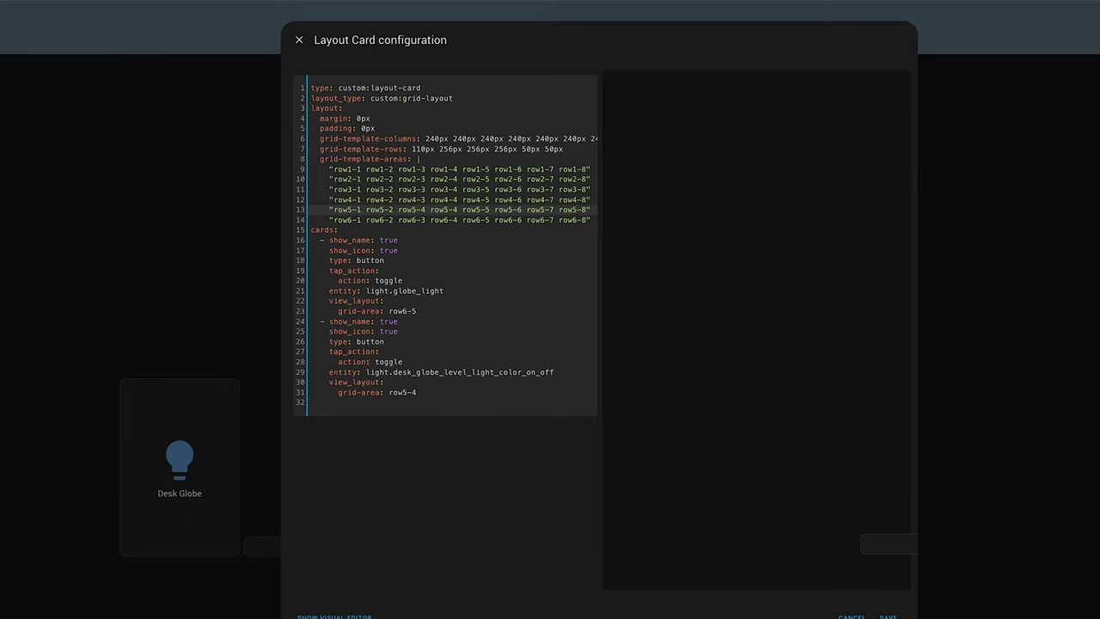
click(888, 615)
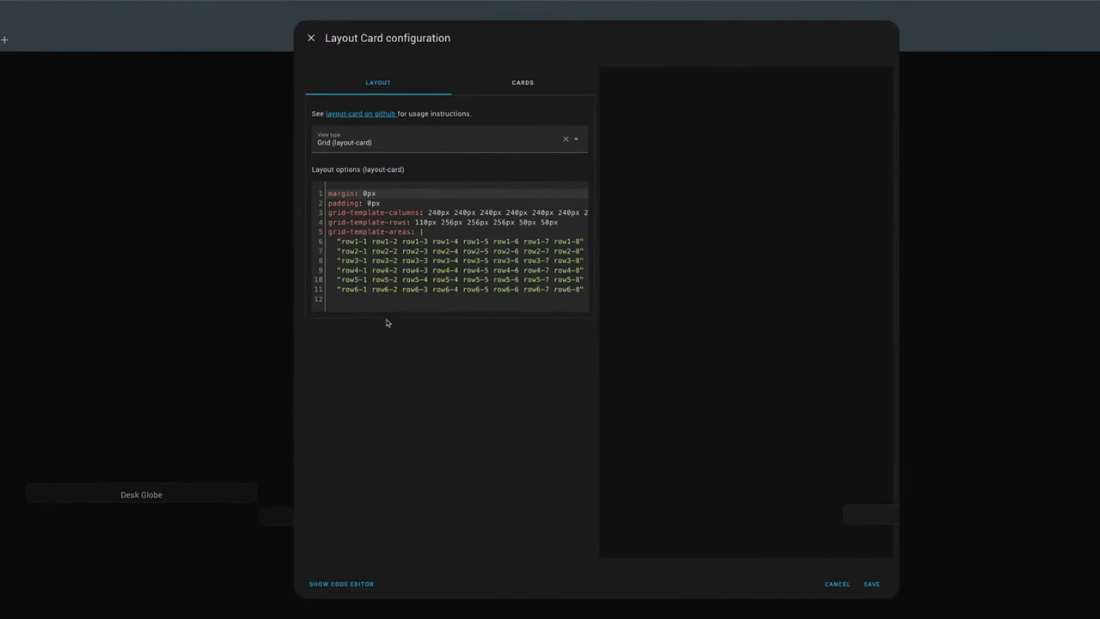
Reassign the fourth row's areas to row5-4 so Desk Globe spans two rows, and save.
click(357, 584)
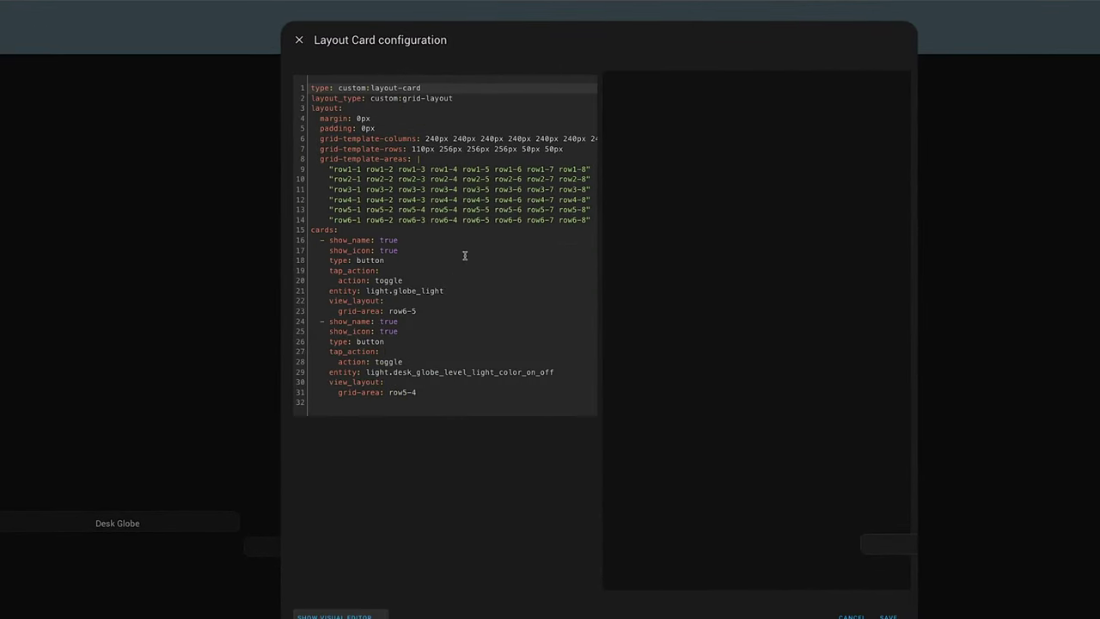
click(417, 199)
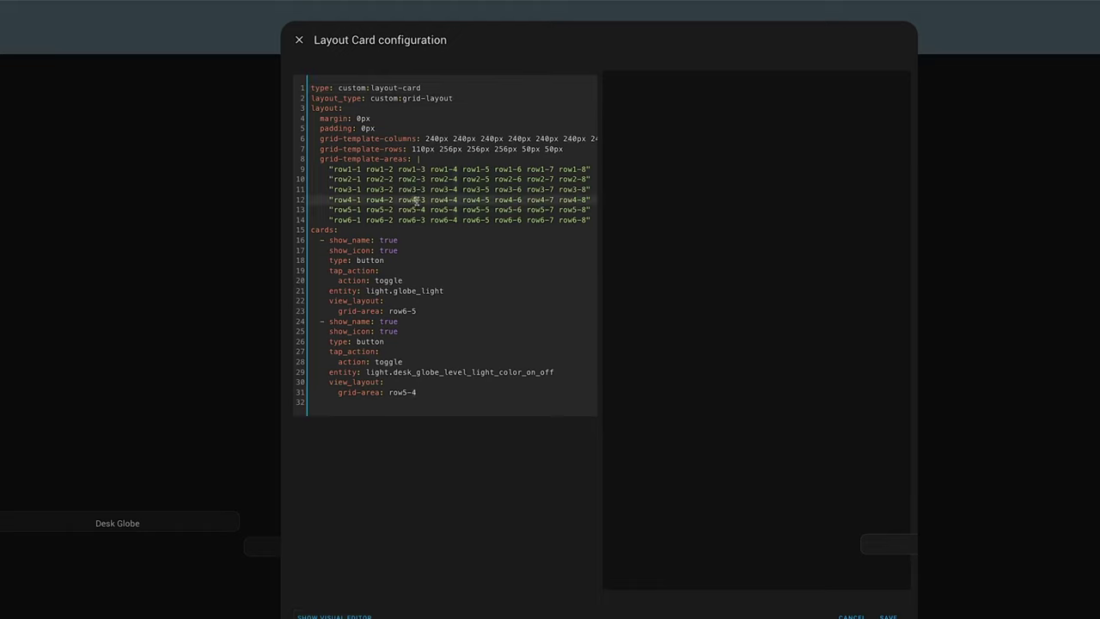
key(BackSpace)
text(5)
key(BackSpace)
text(4)
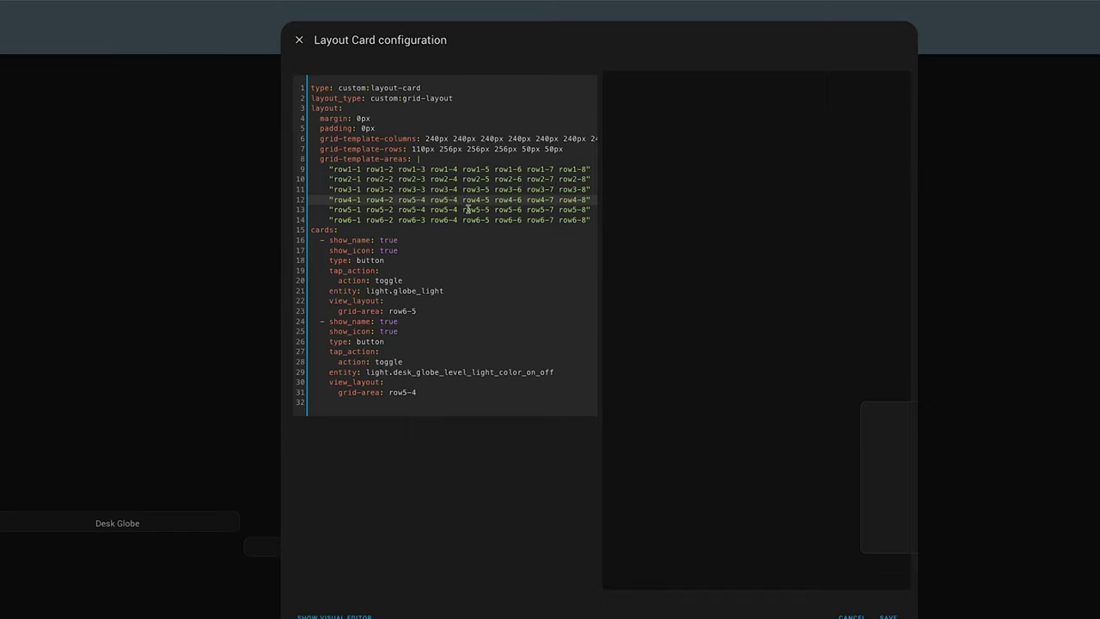
click(889, 612)
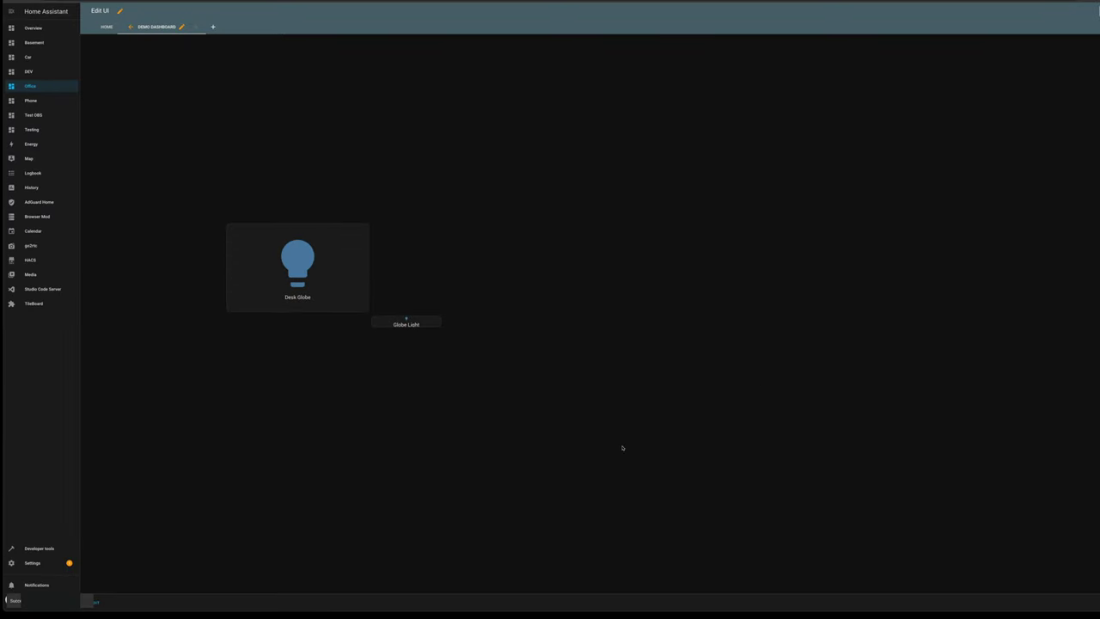